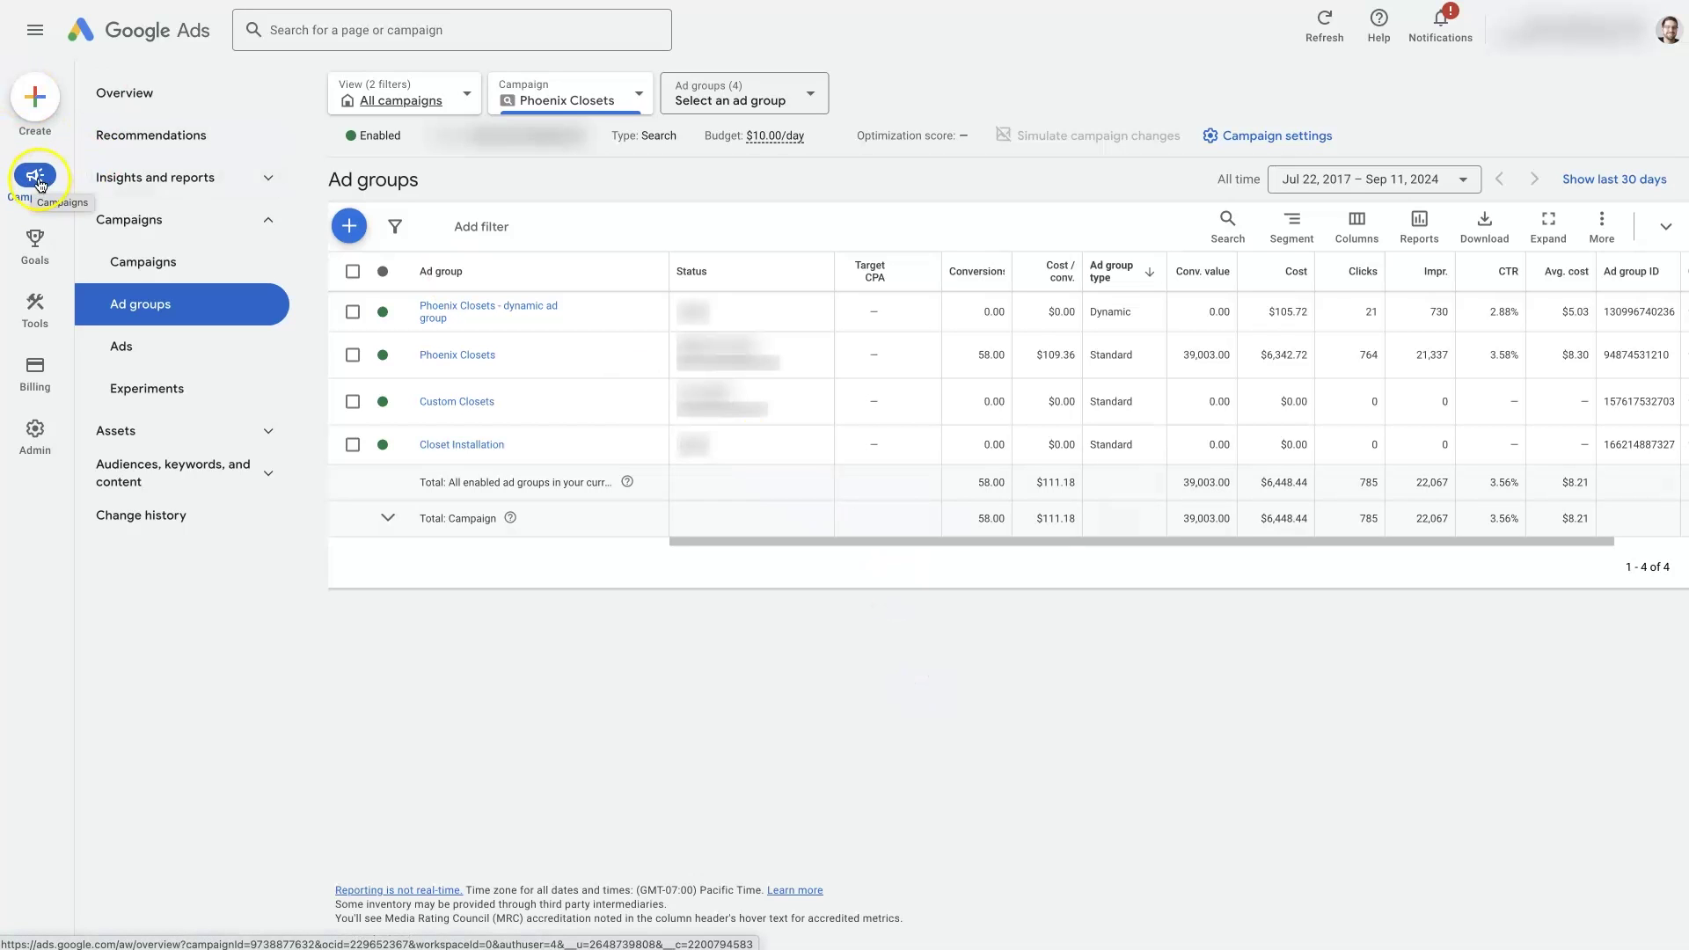
# - Browse the campaigns navigation and campaign list without changing anything
pyautogui.click(209, 219)
pyautogui.click(209, 219)
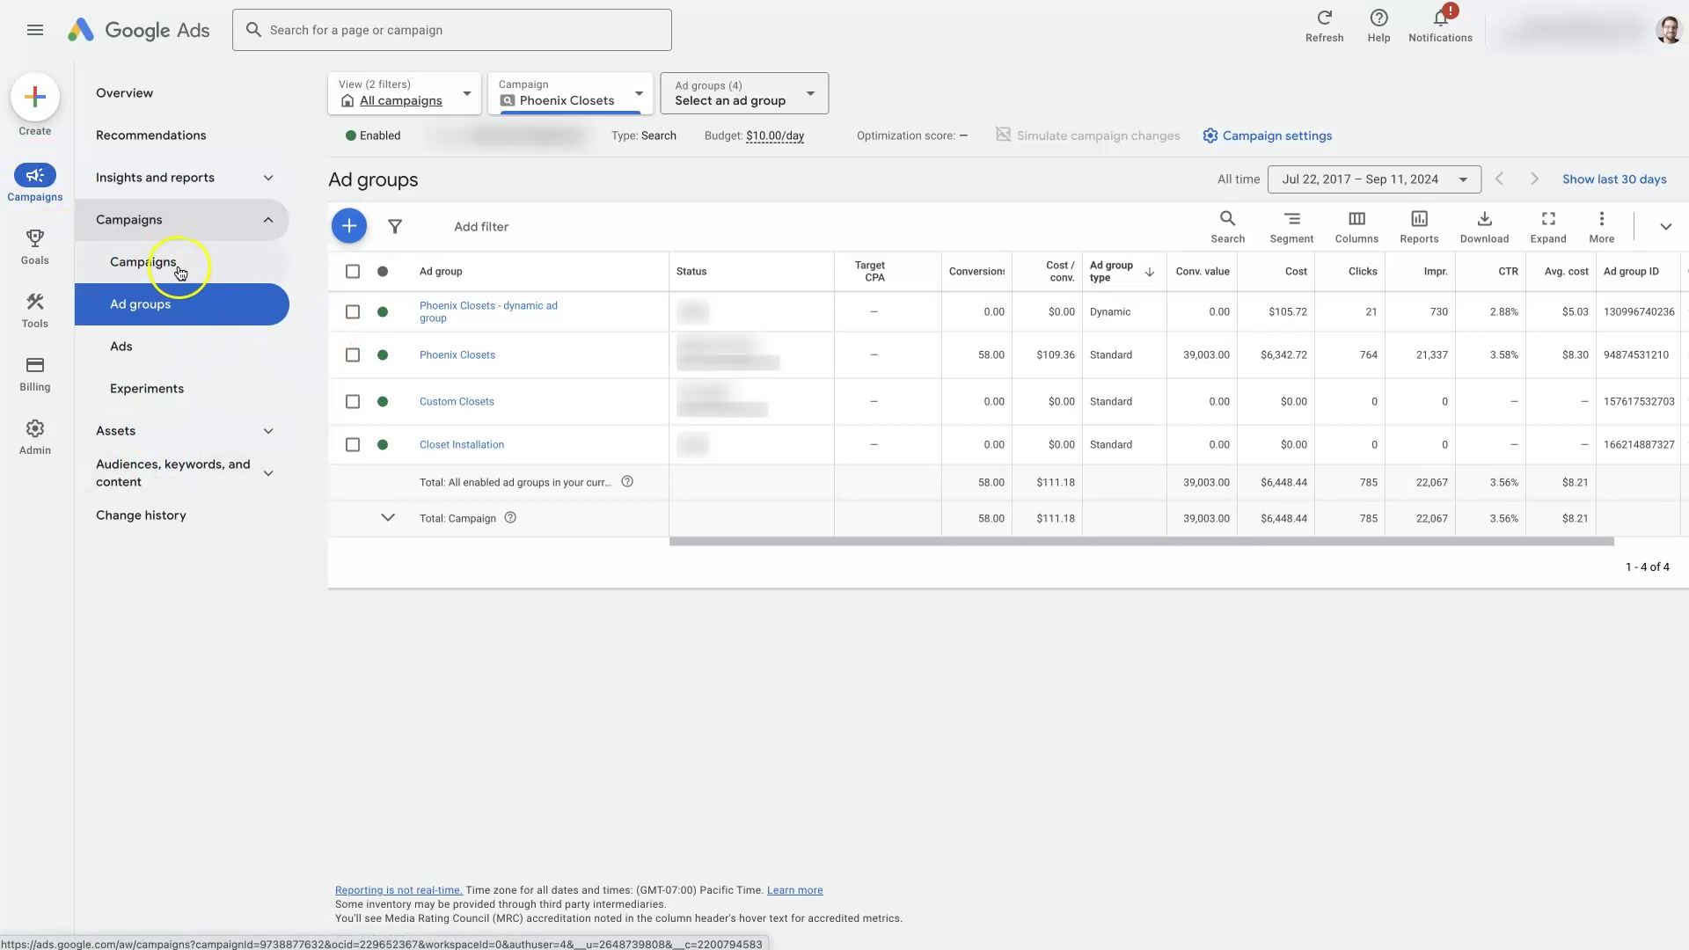
pyautogui.click(547, 103)
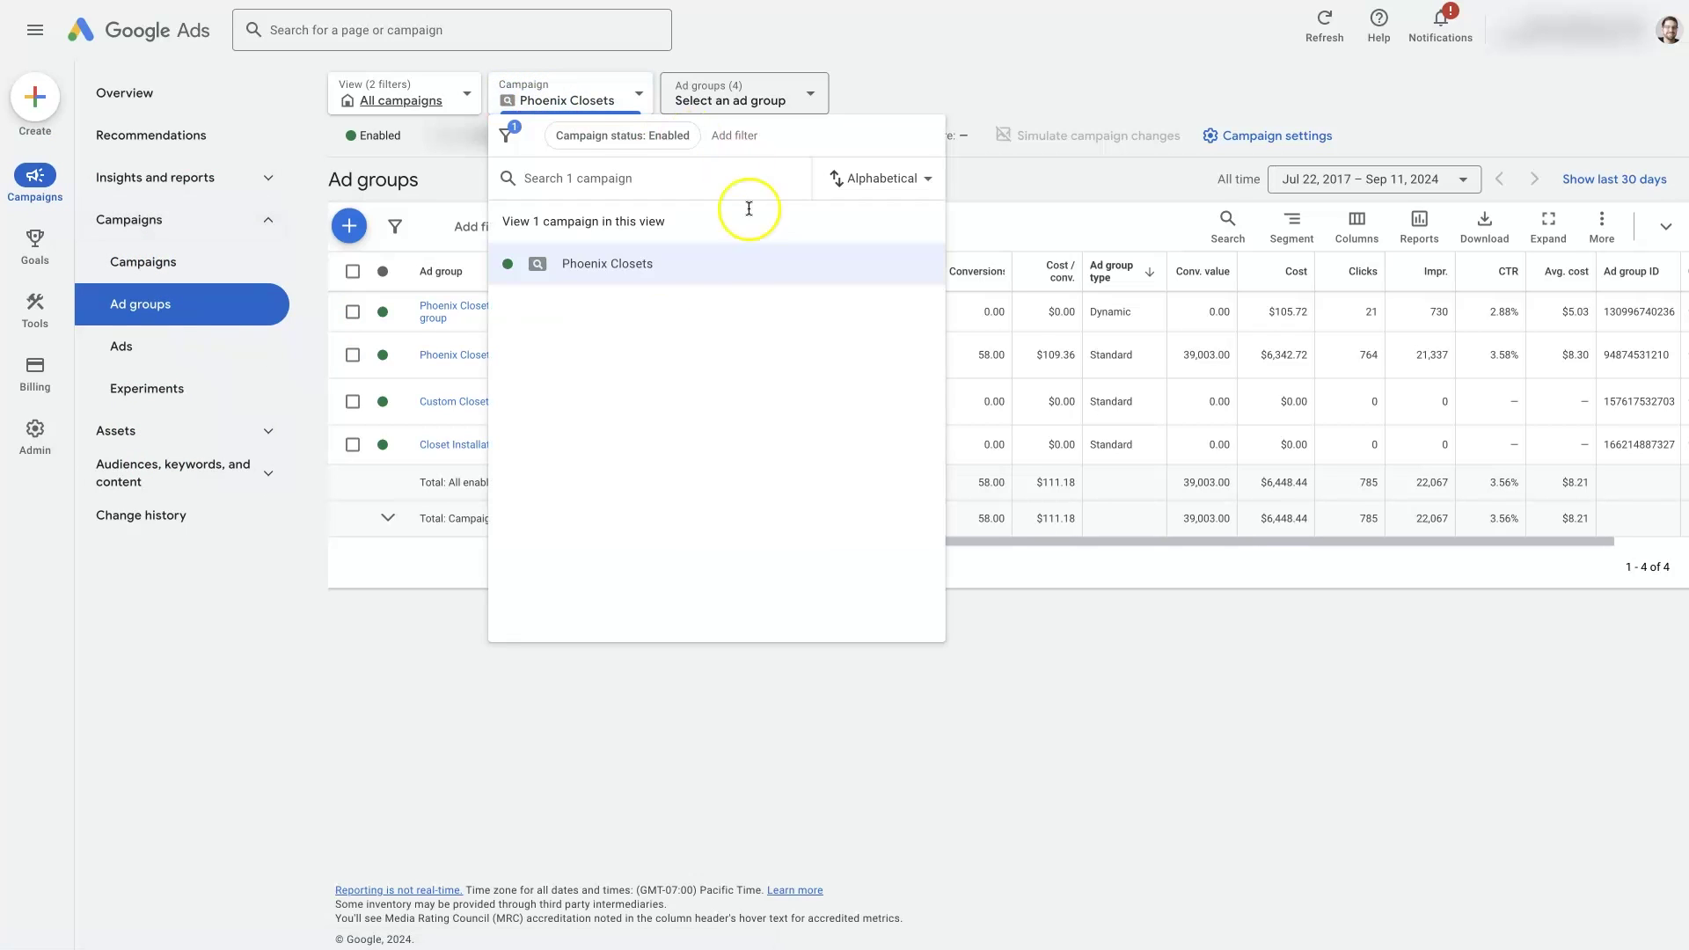
pyautogui.click(1068, 611)
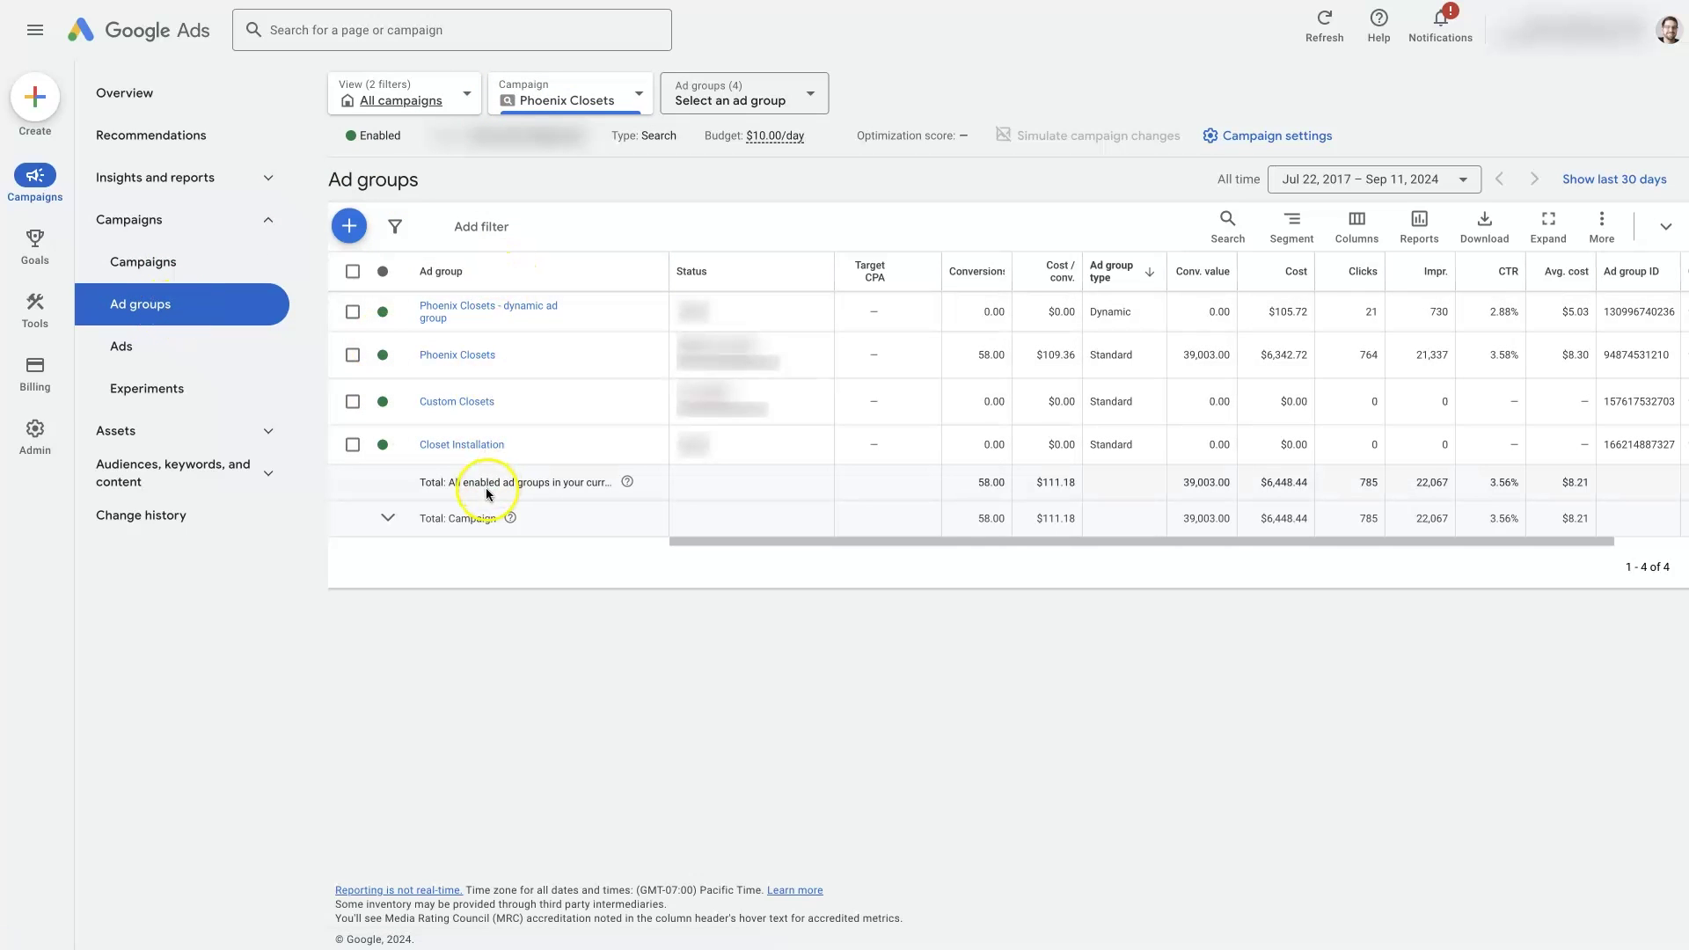
pyautogui.moveTo(466, 178); pyautogui.dragTo(309, 176)
pyautogui.click(466, 178)
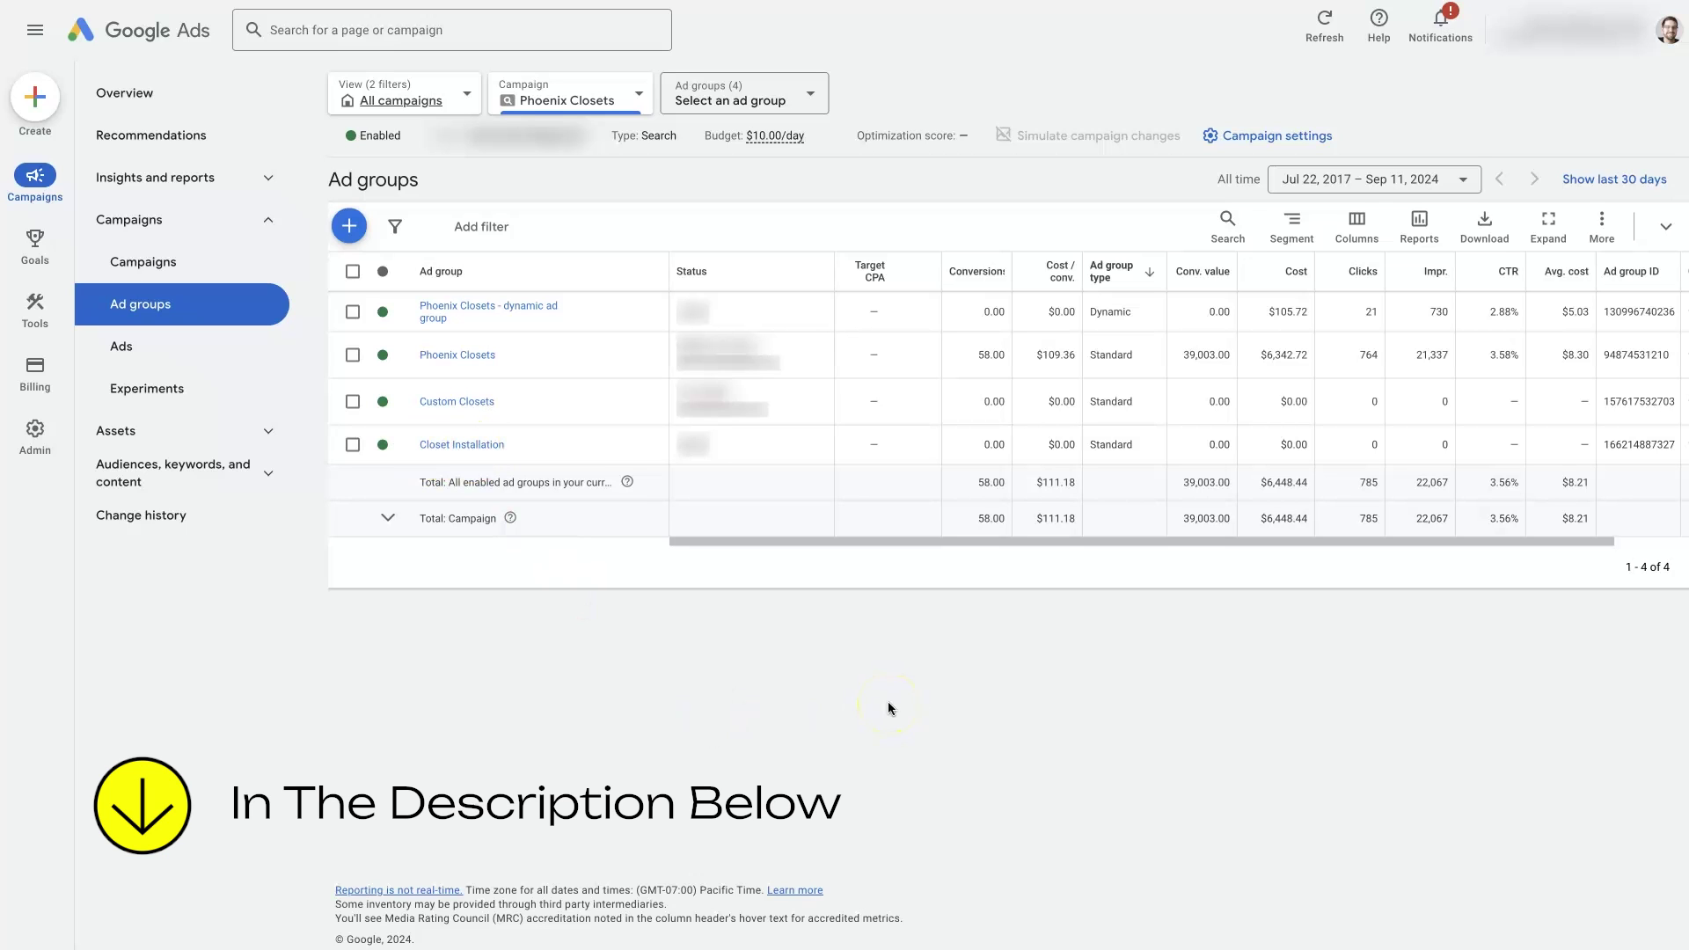
# - Copy the Closet Installation ad group through Edit > Copy and clear the selection
pyautogui.click(352, 444)
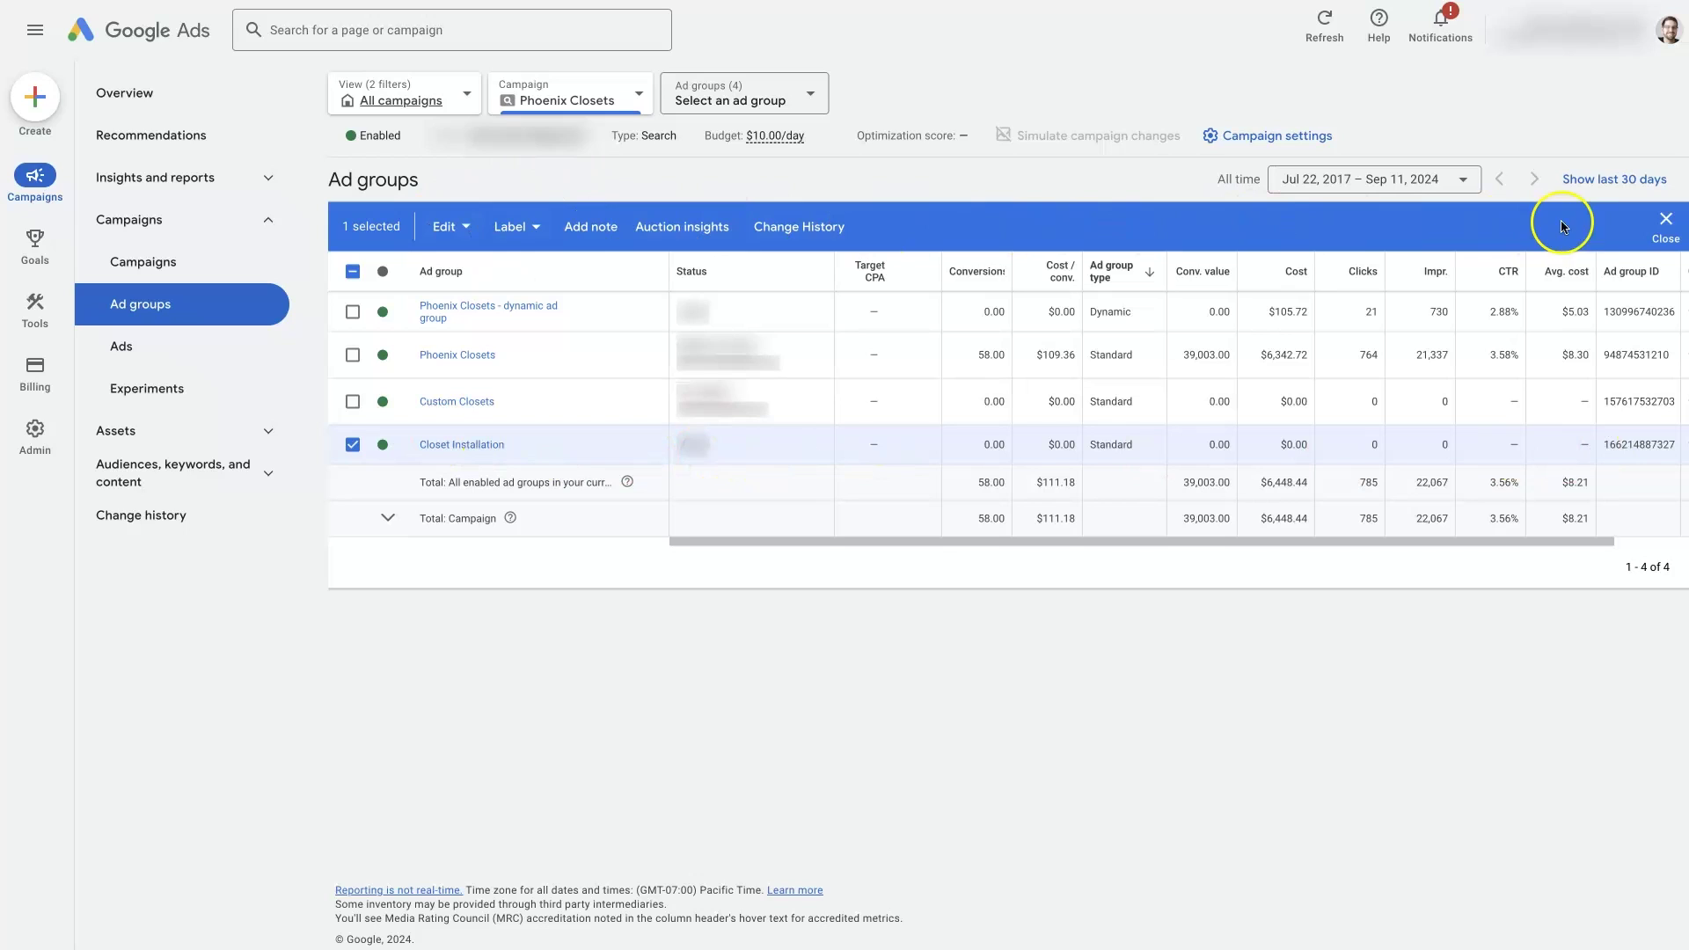
pyautogui.click(441, 230)
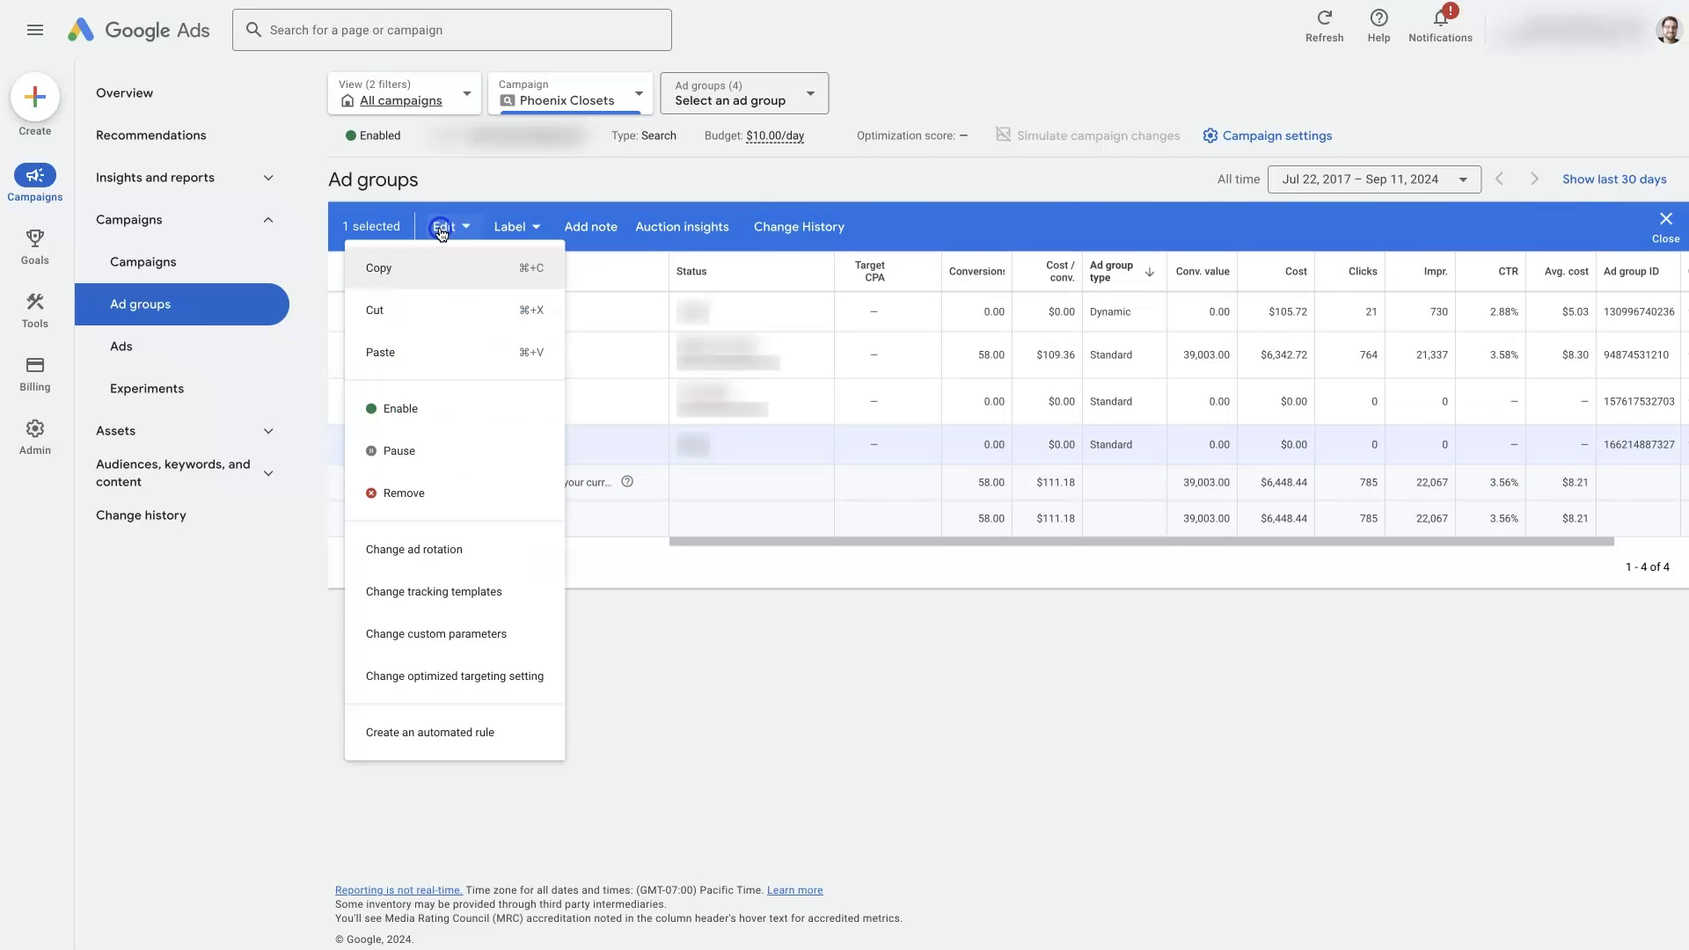
pyautogui.click(385, 273)
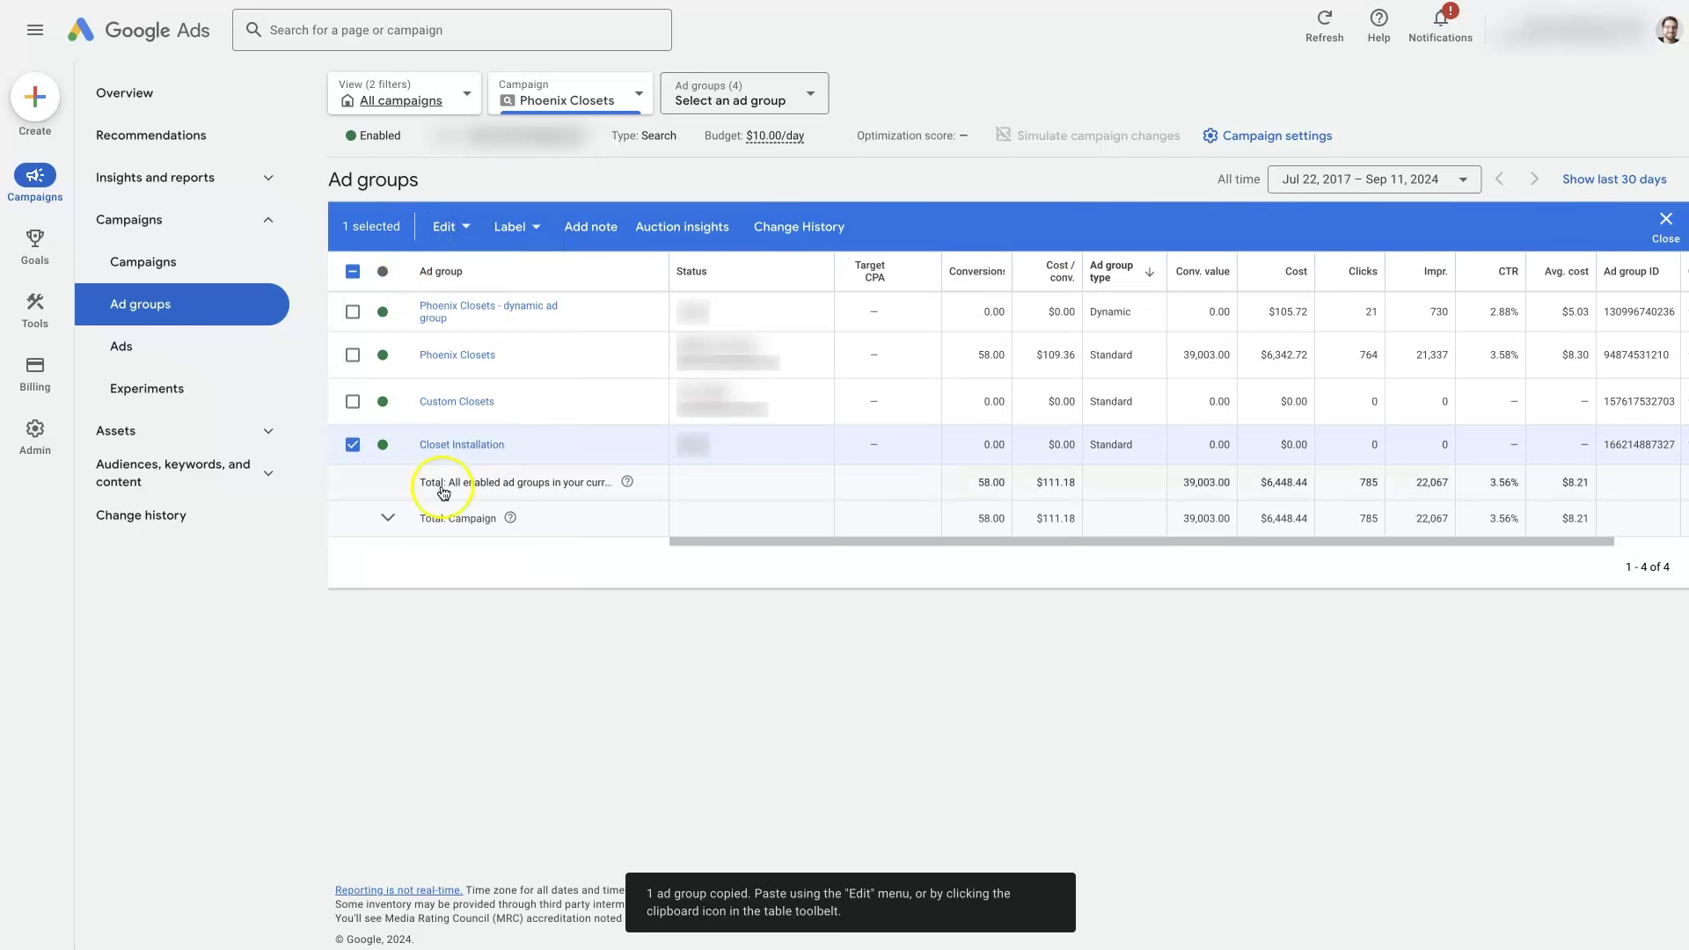
pyautogui.moveTo(646, 895); pyautogui.dragTo(872, 913)
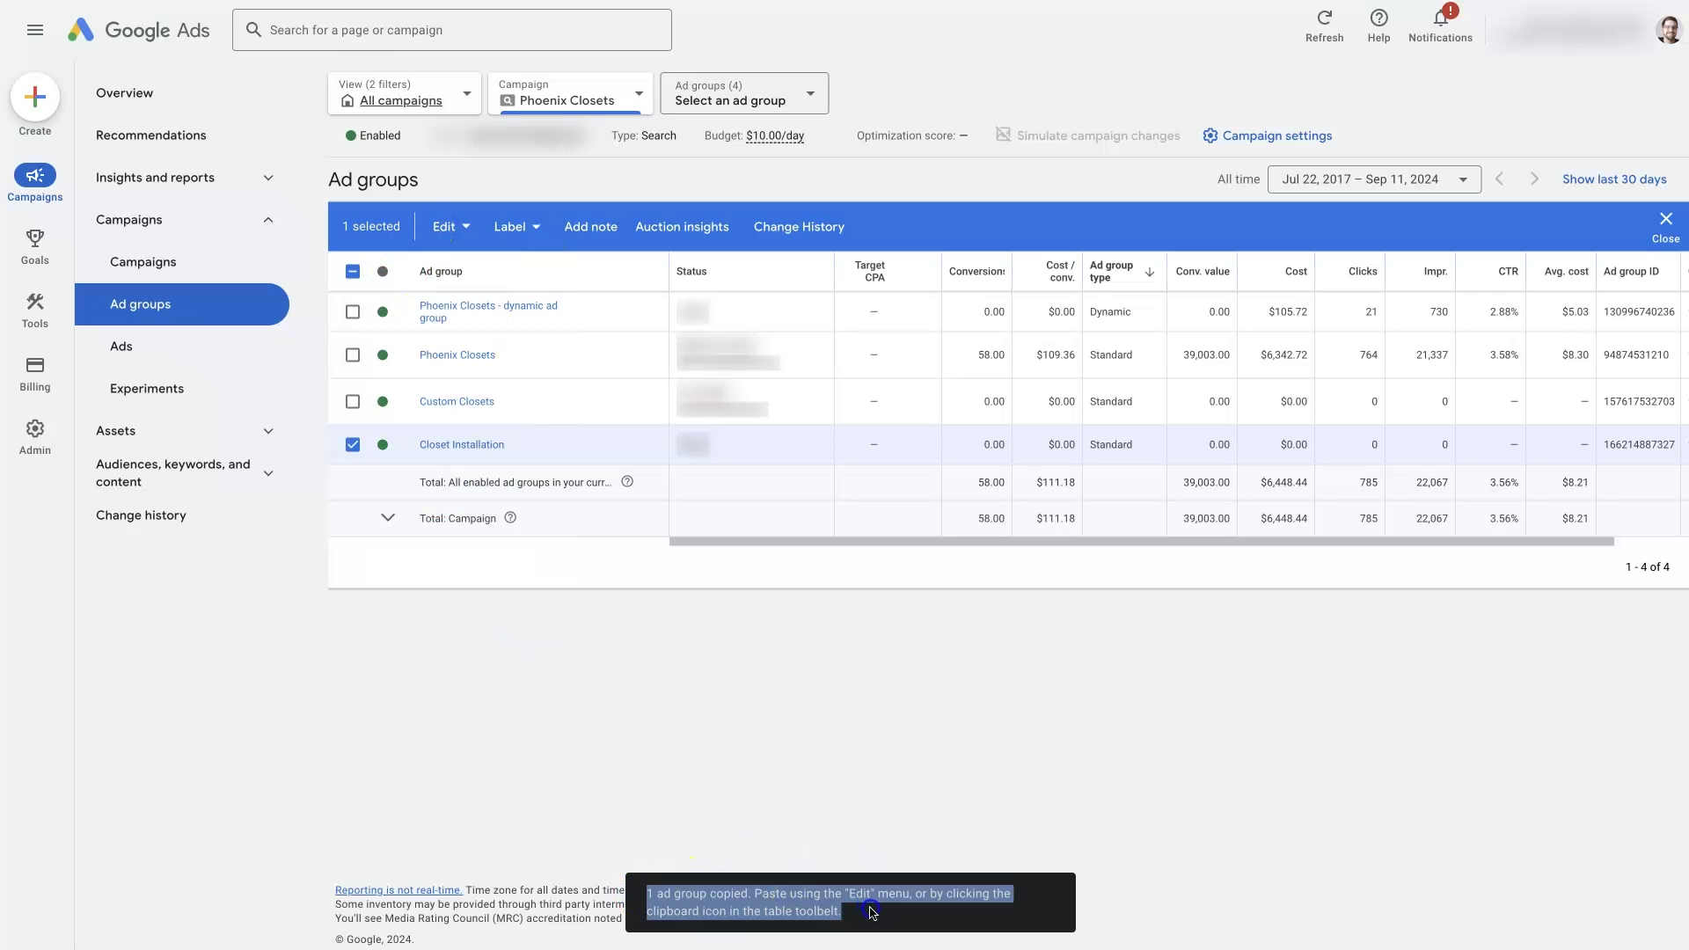
pyautogui.click(872, 790)
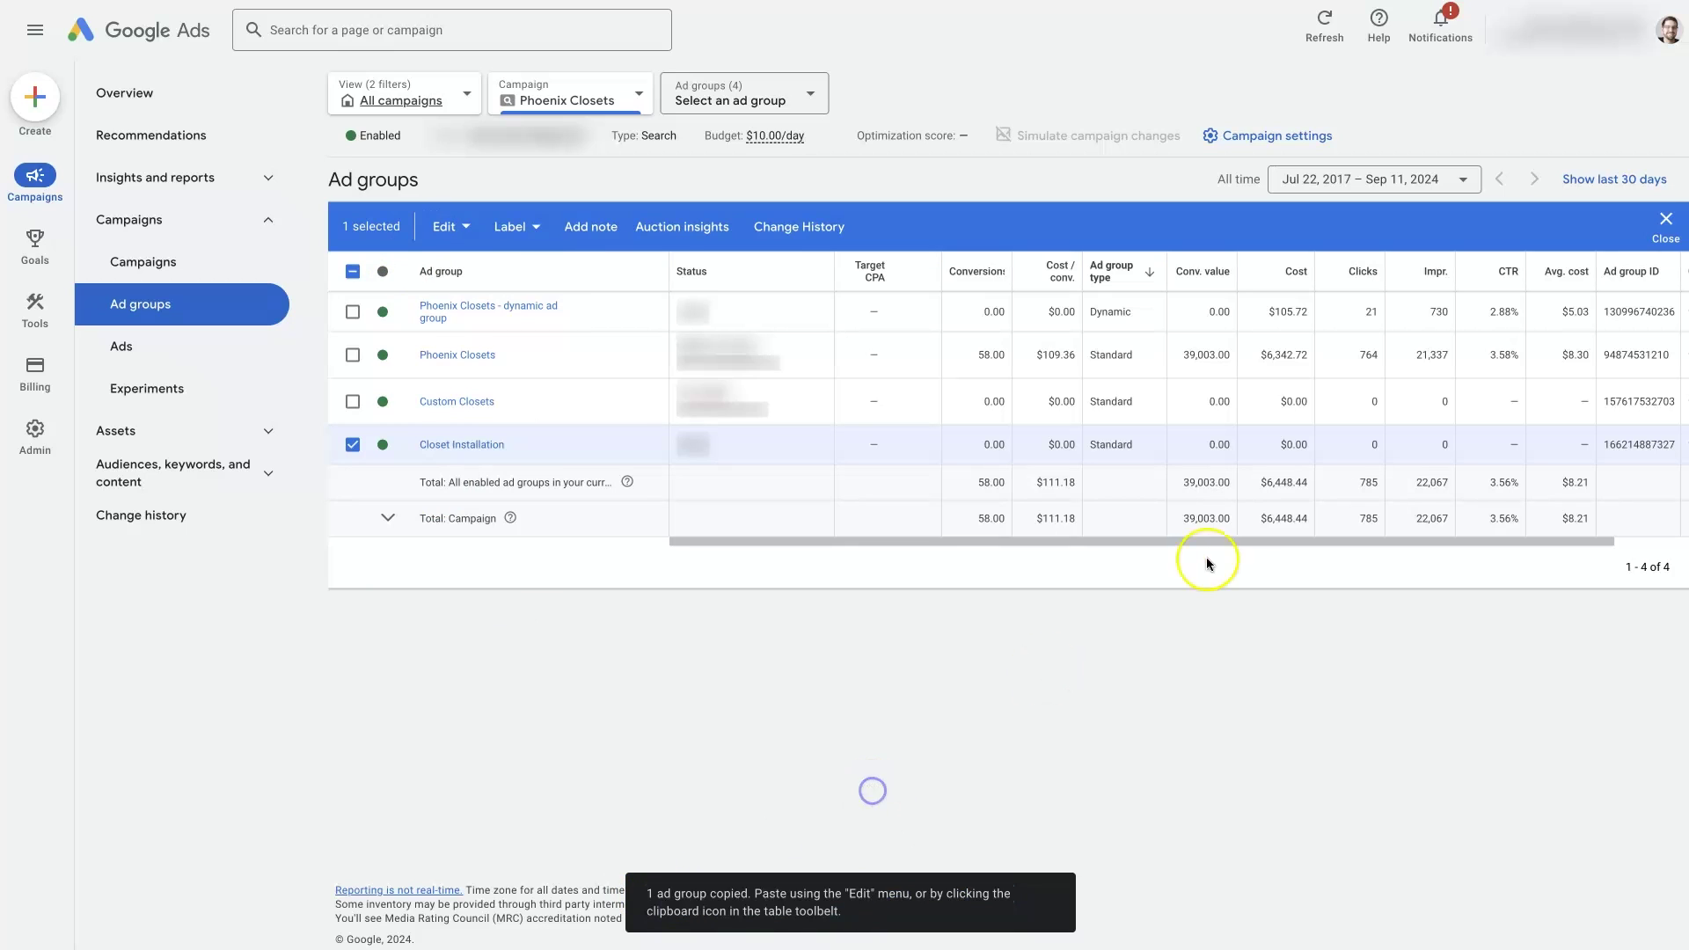
pyautogui.click(1668, 226)
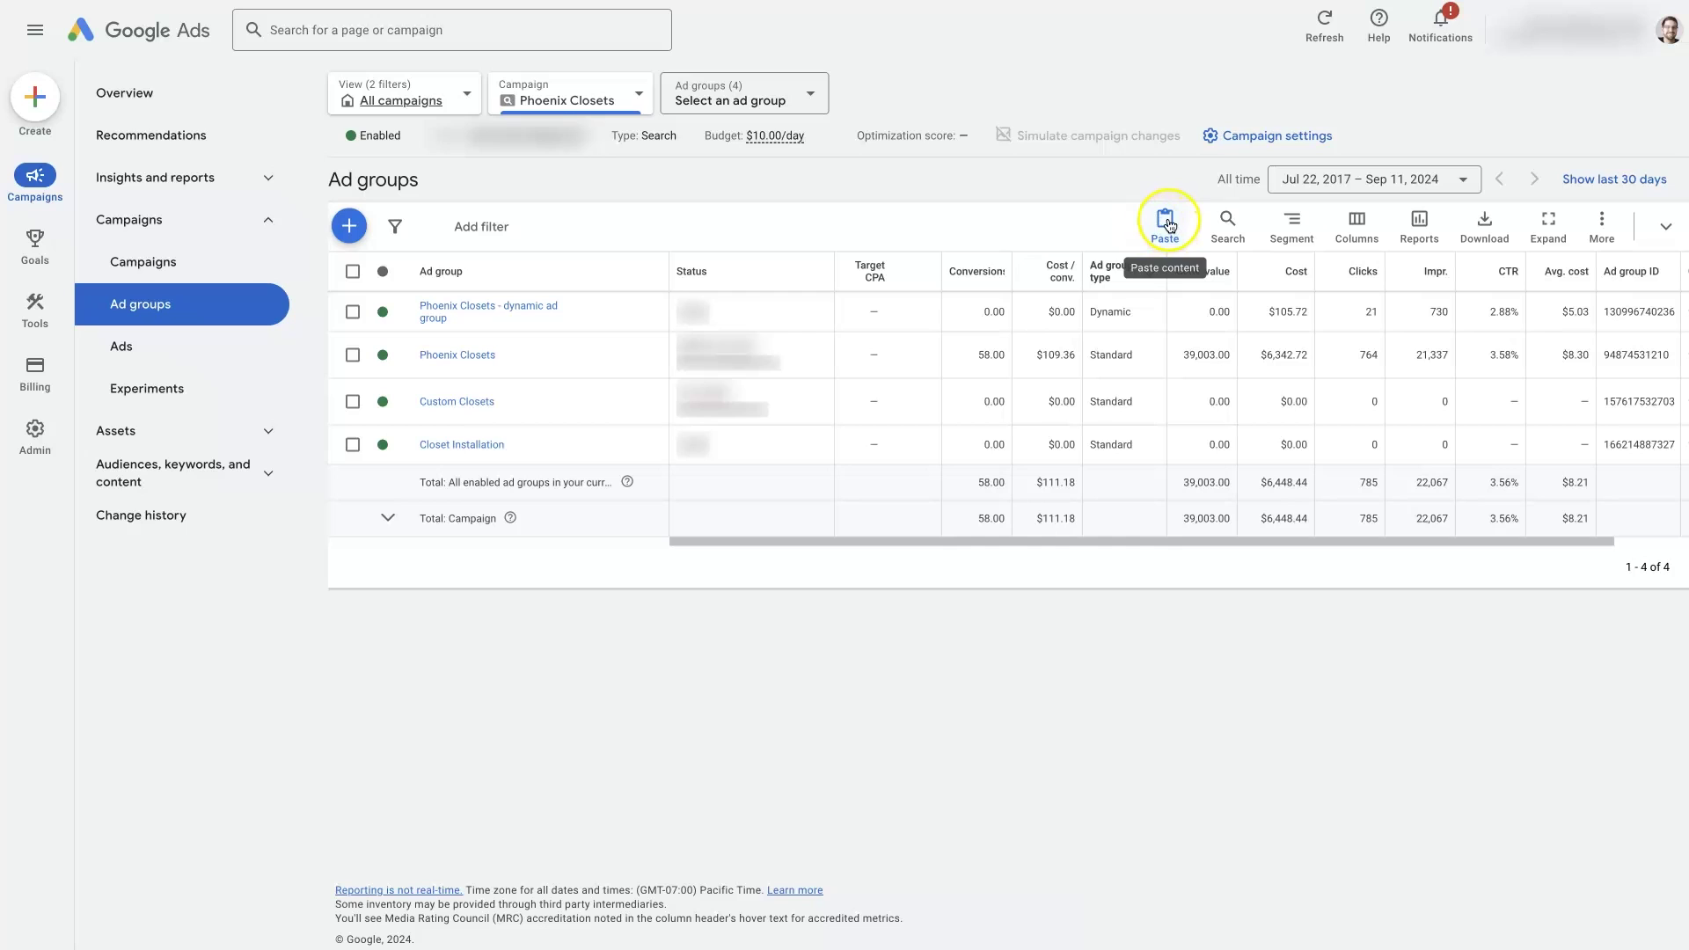
# - Target the paste at the Phoenix Closets campaign, with new ad groups paused after pasting
pyautogui.click(1165, 226)
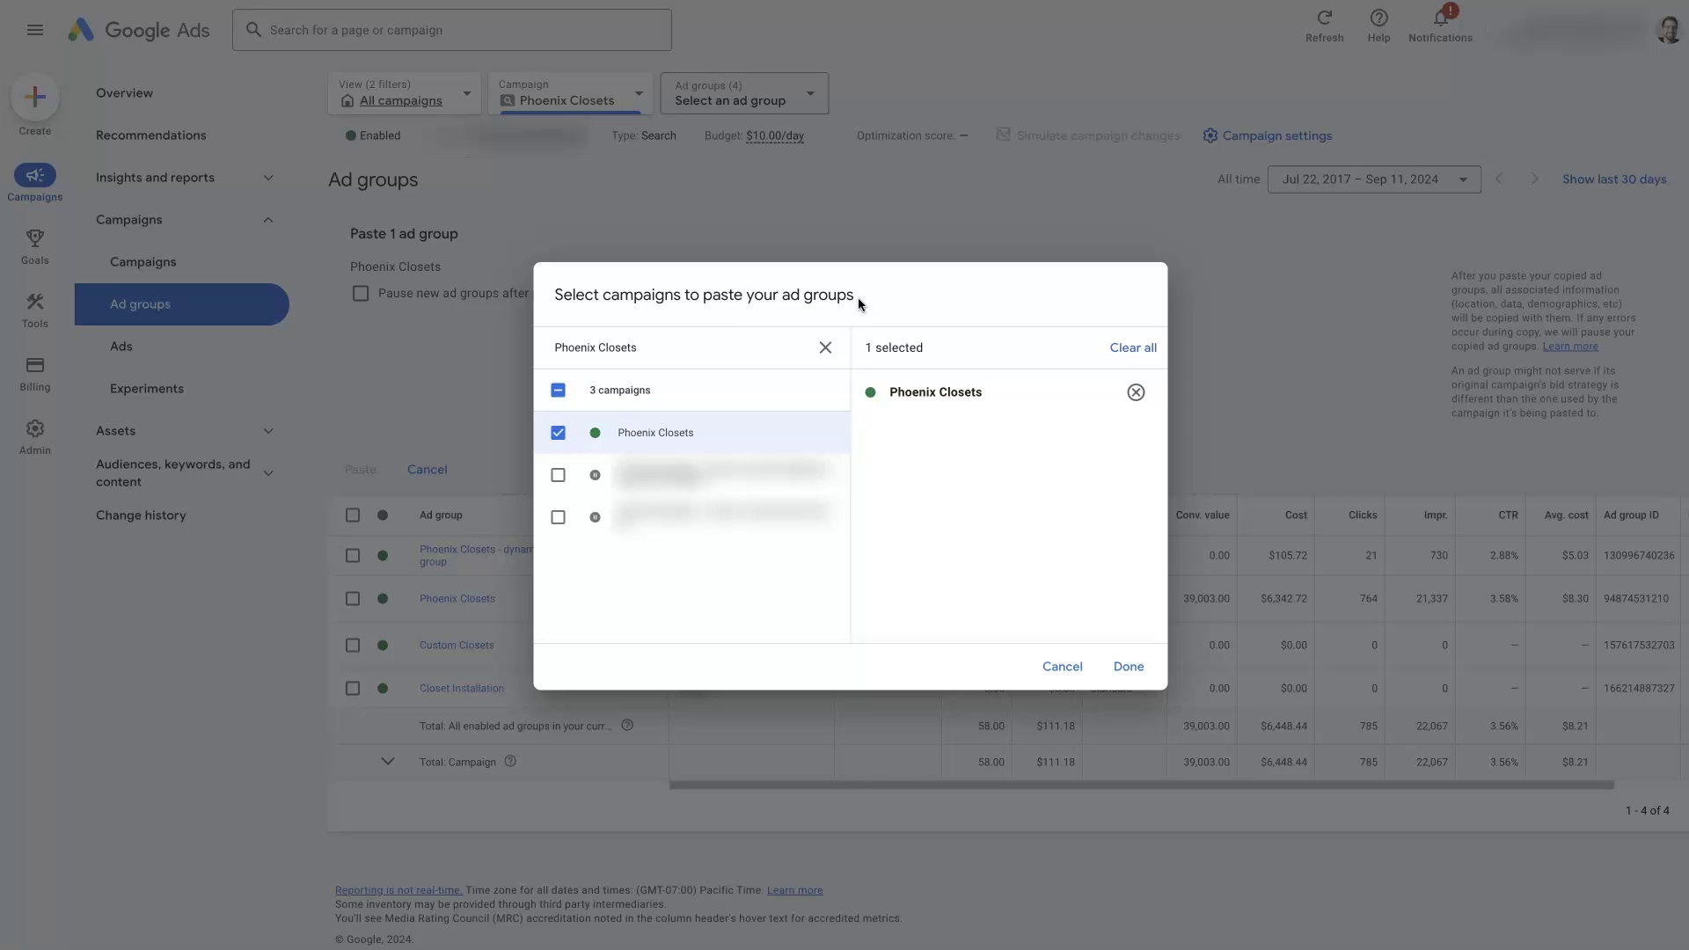
pyautogui.click(852, 292)
pyautogui.click(1128, 667)
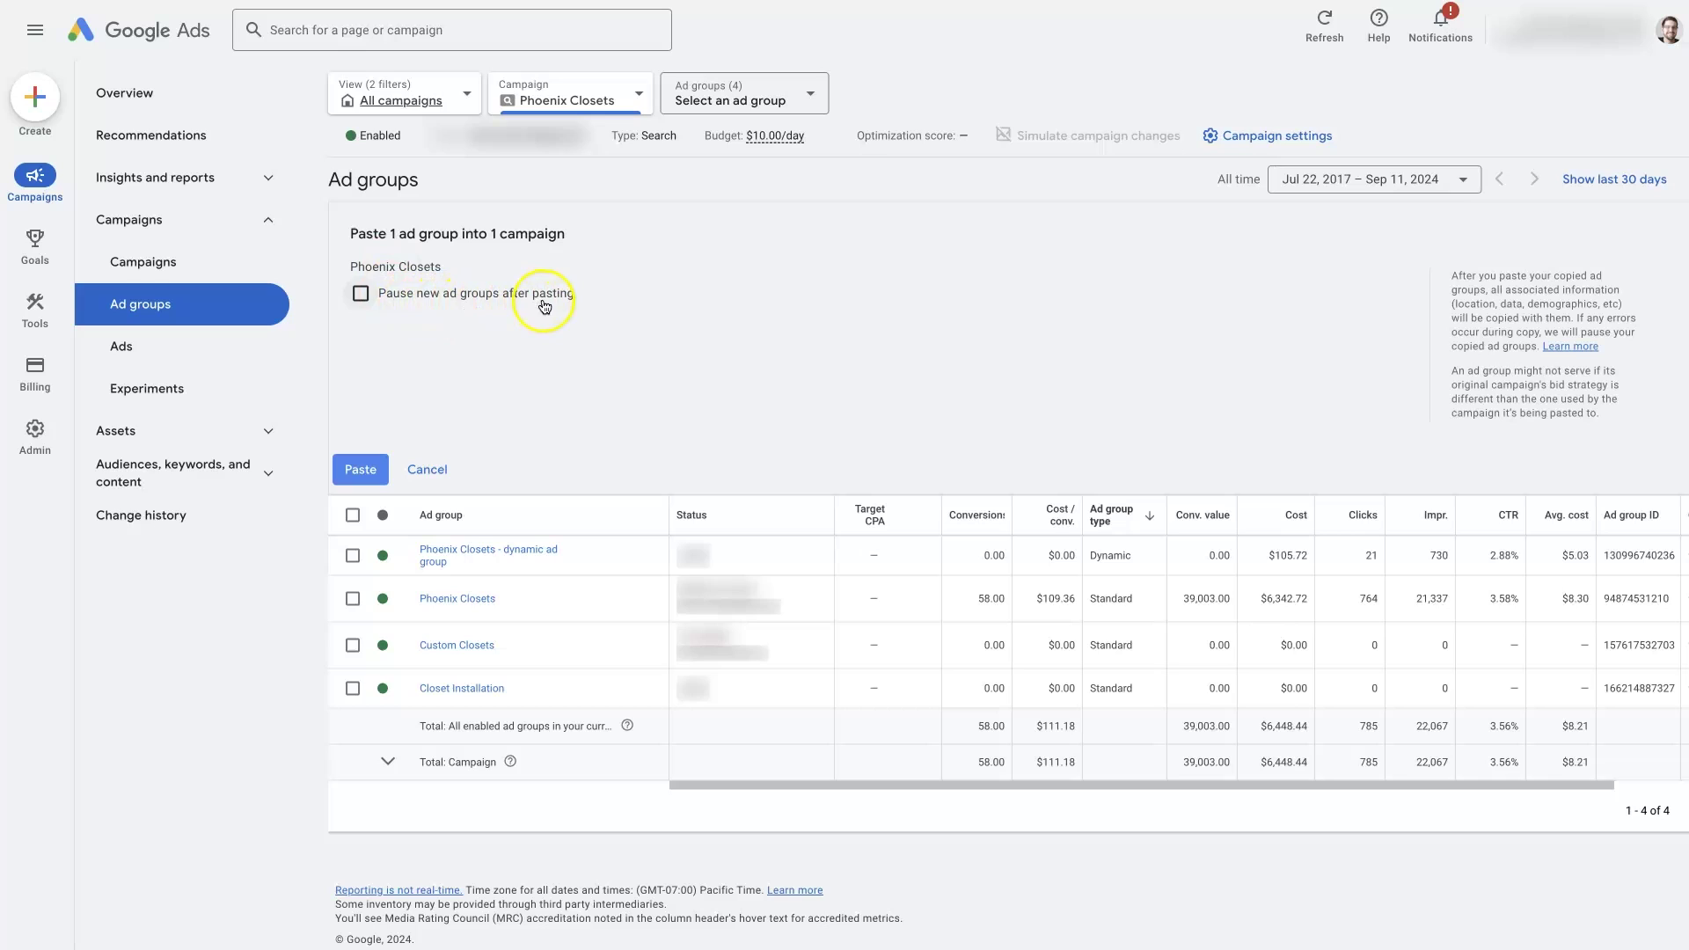
pyautogui.click(350, 301)
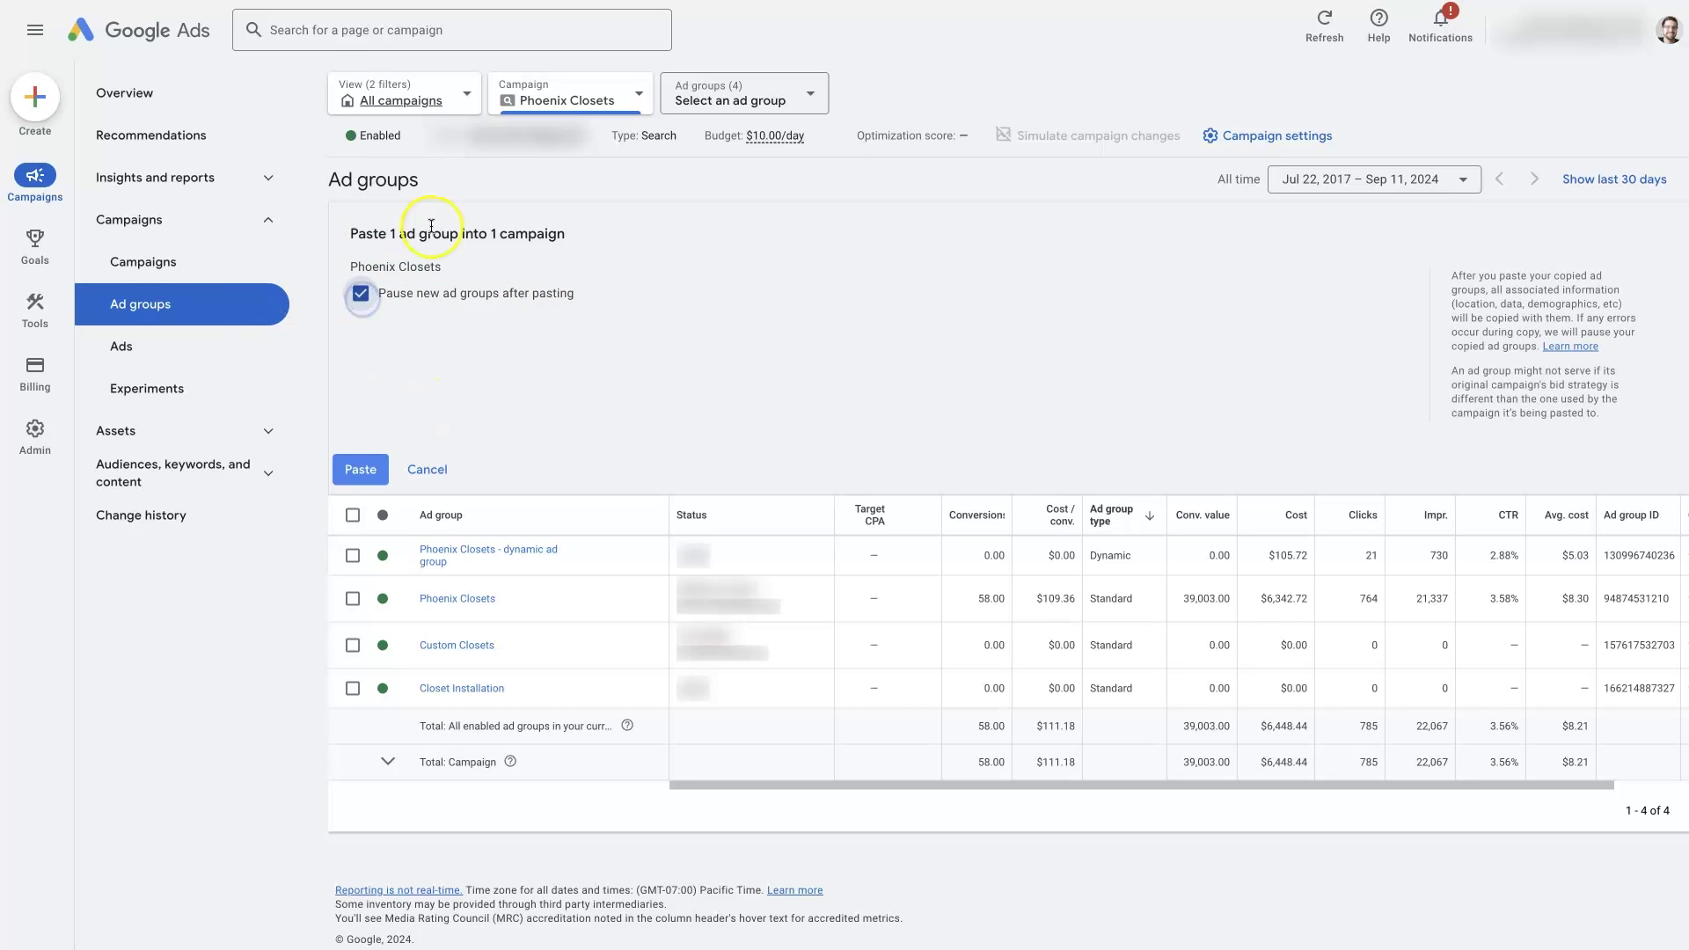
# - Paste the copied ad group into Phoenix Closets, leaving the first ad group's status unchanged
pyautogui.click(362, 471)
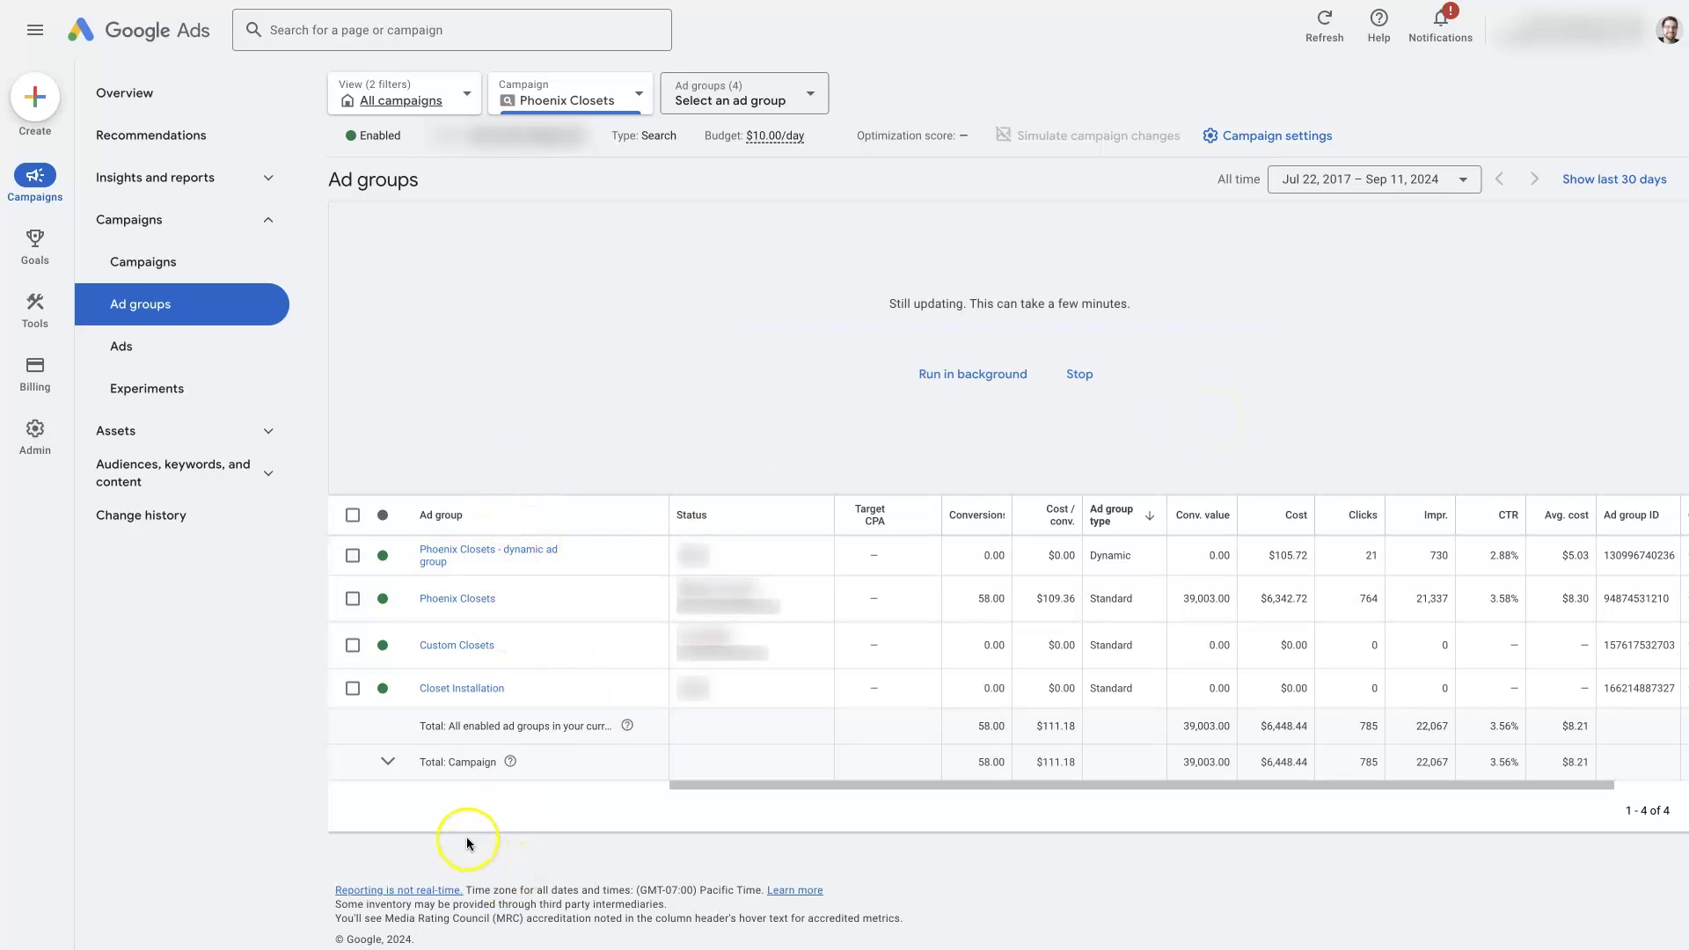
pyautogui.click(393, 557)
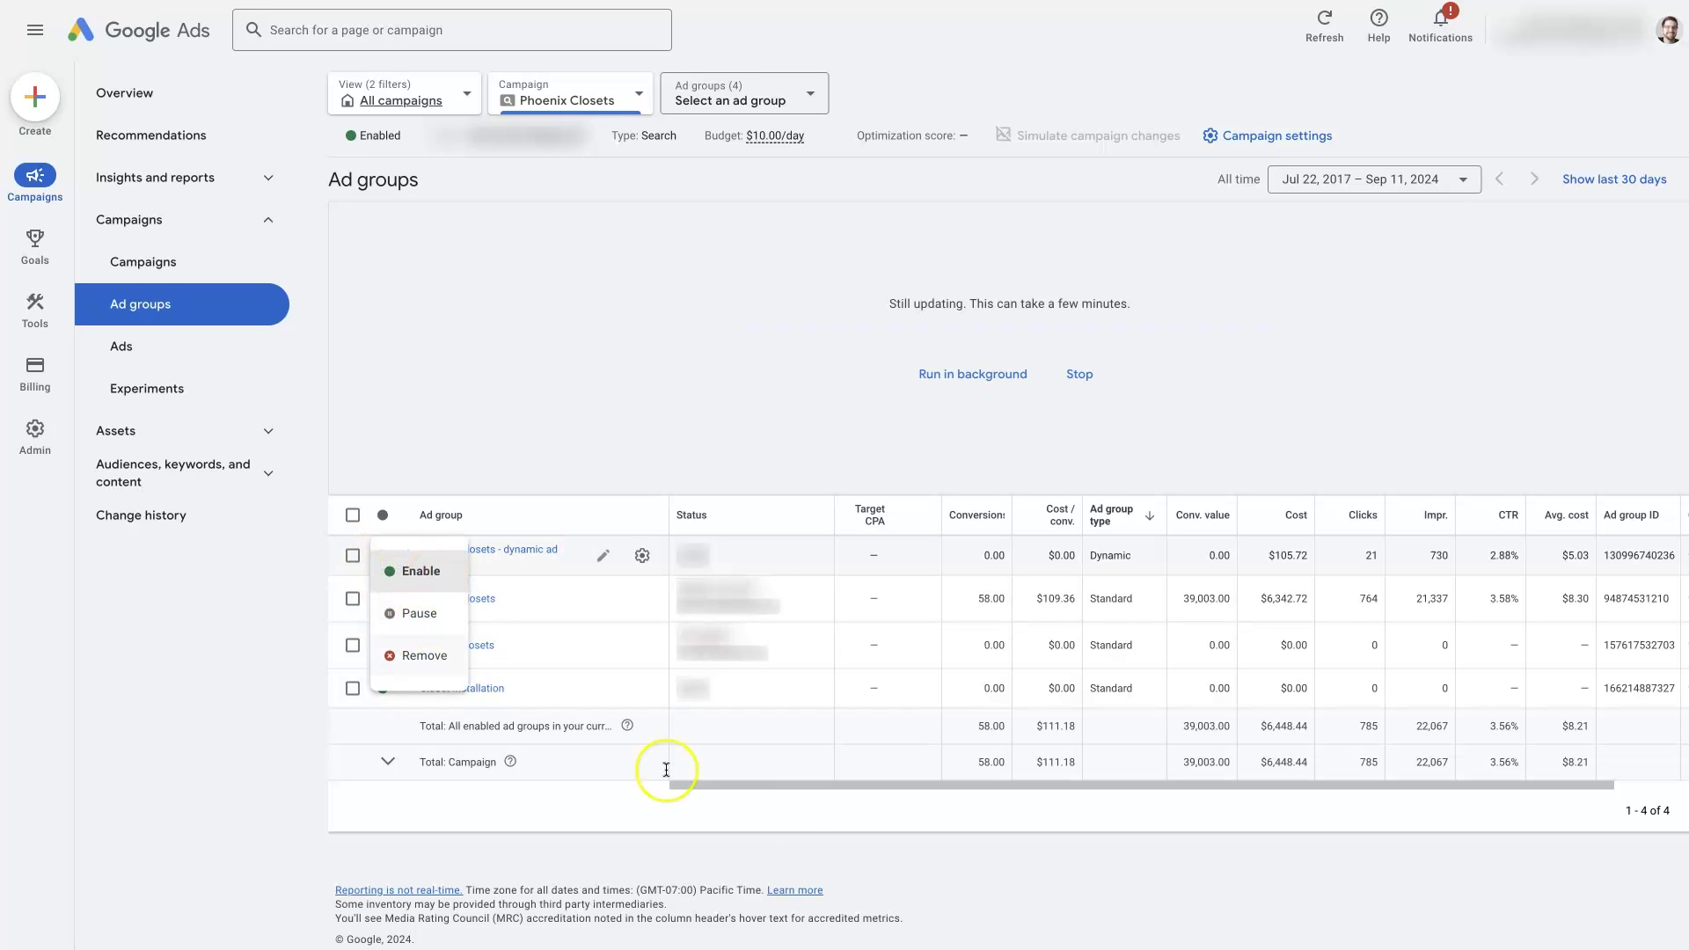
pyautogui.click(997, 866)
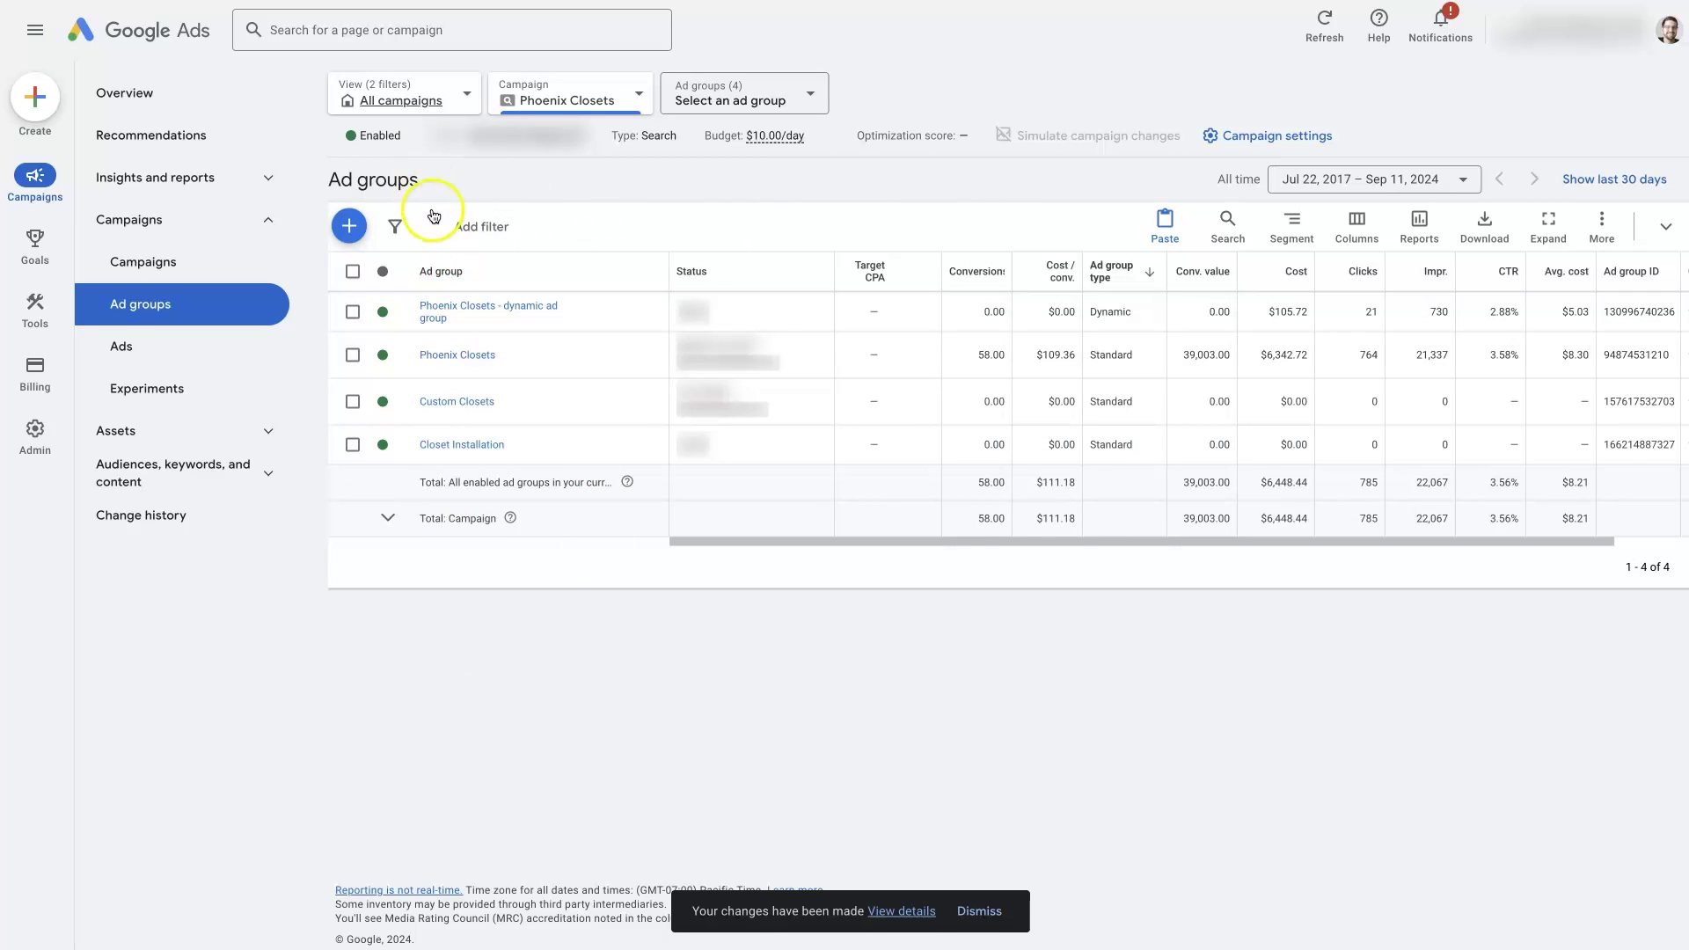
# - Change the ad group status filter from Enabled to All to reveal Closet Installation #2
pyautogui.click(713, 99)
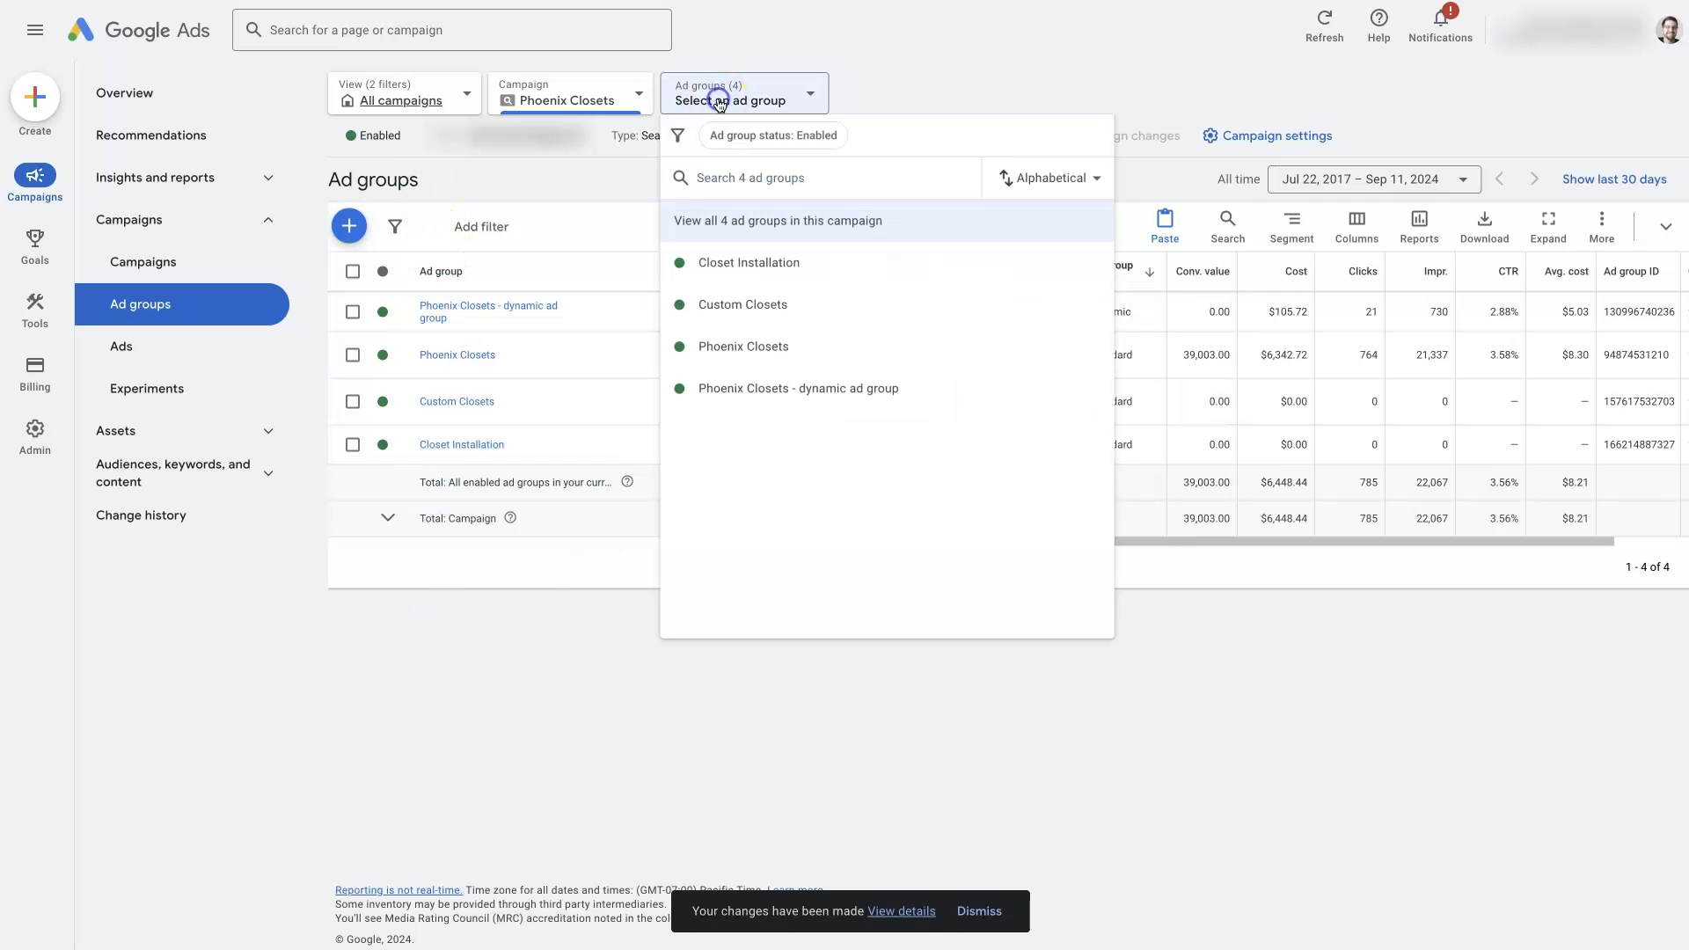
pyautogui.click(781, 138)
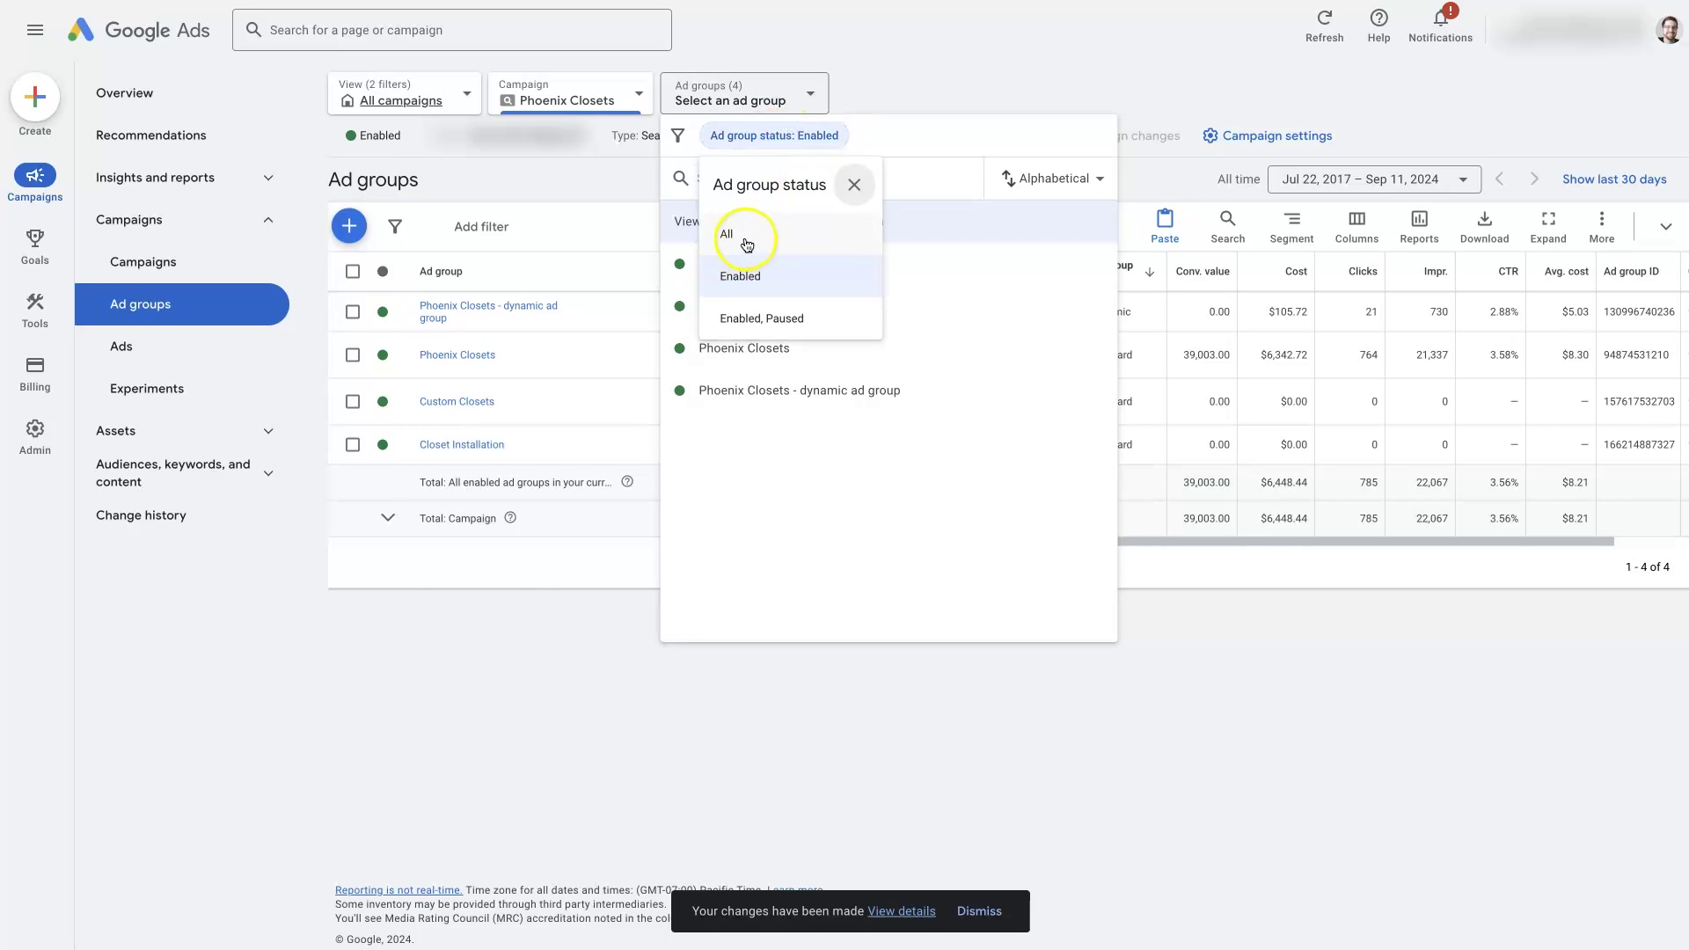
pyautogui.click(747, 238)
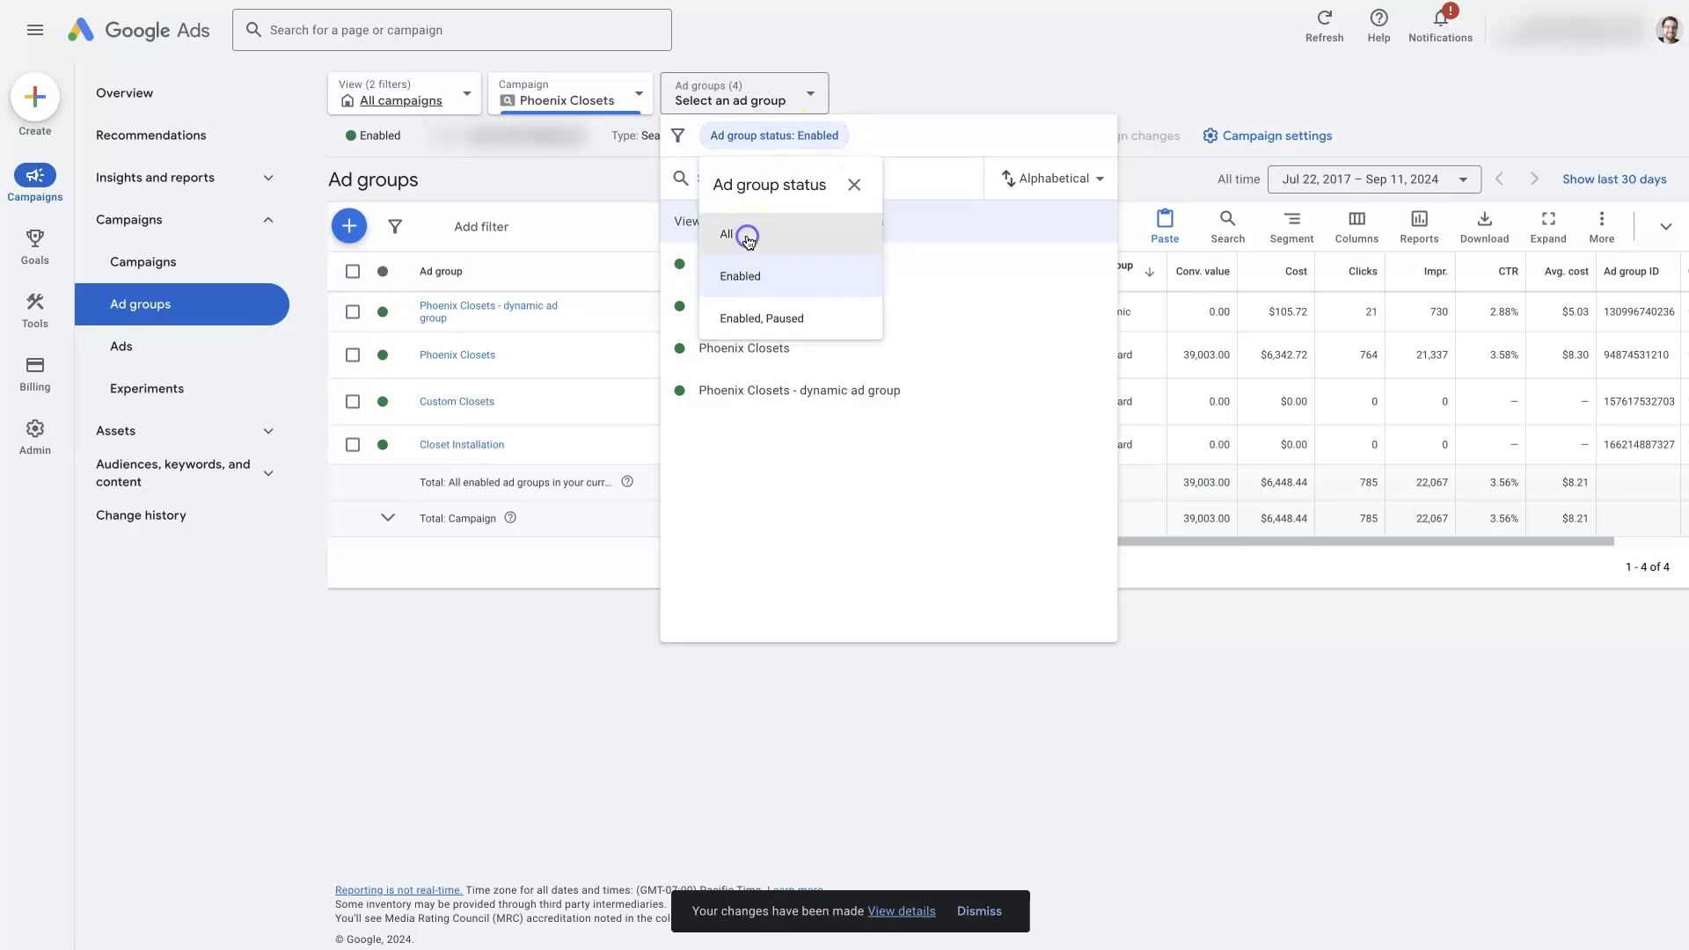
pyautogui.click(995, 746)
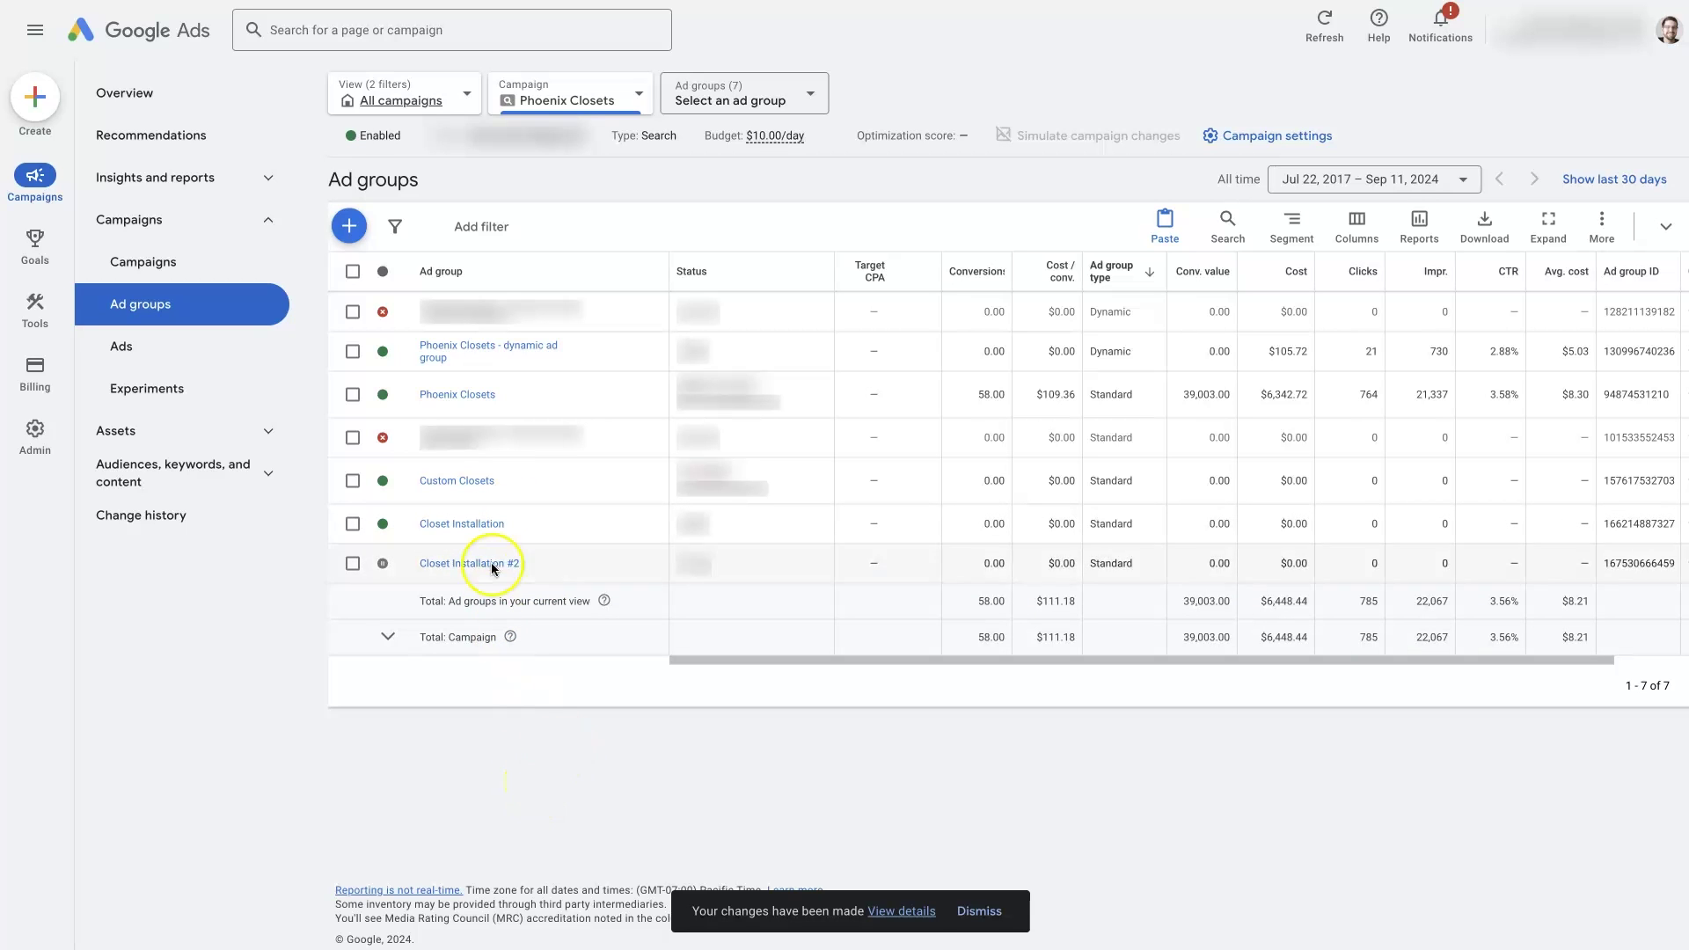
# - Rename Closet Installation #2 to 'Closet Installation V2' and set its status to Enabled
pyautogui.click(536, 564)
pyautogui.doubleClick(551, 603)
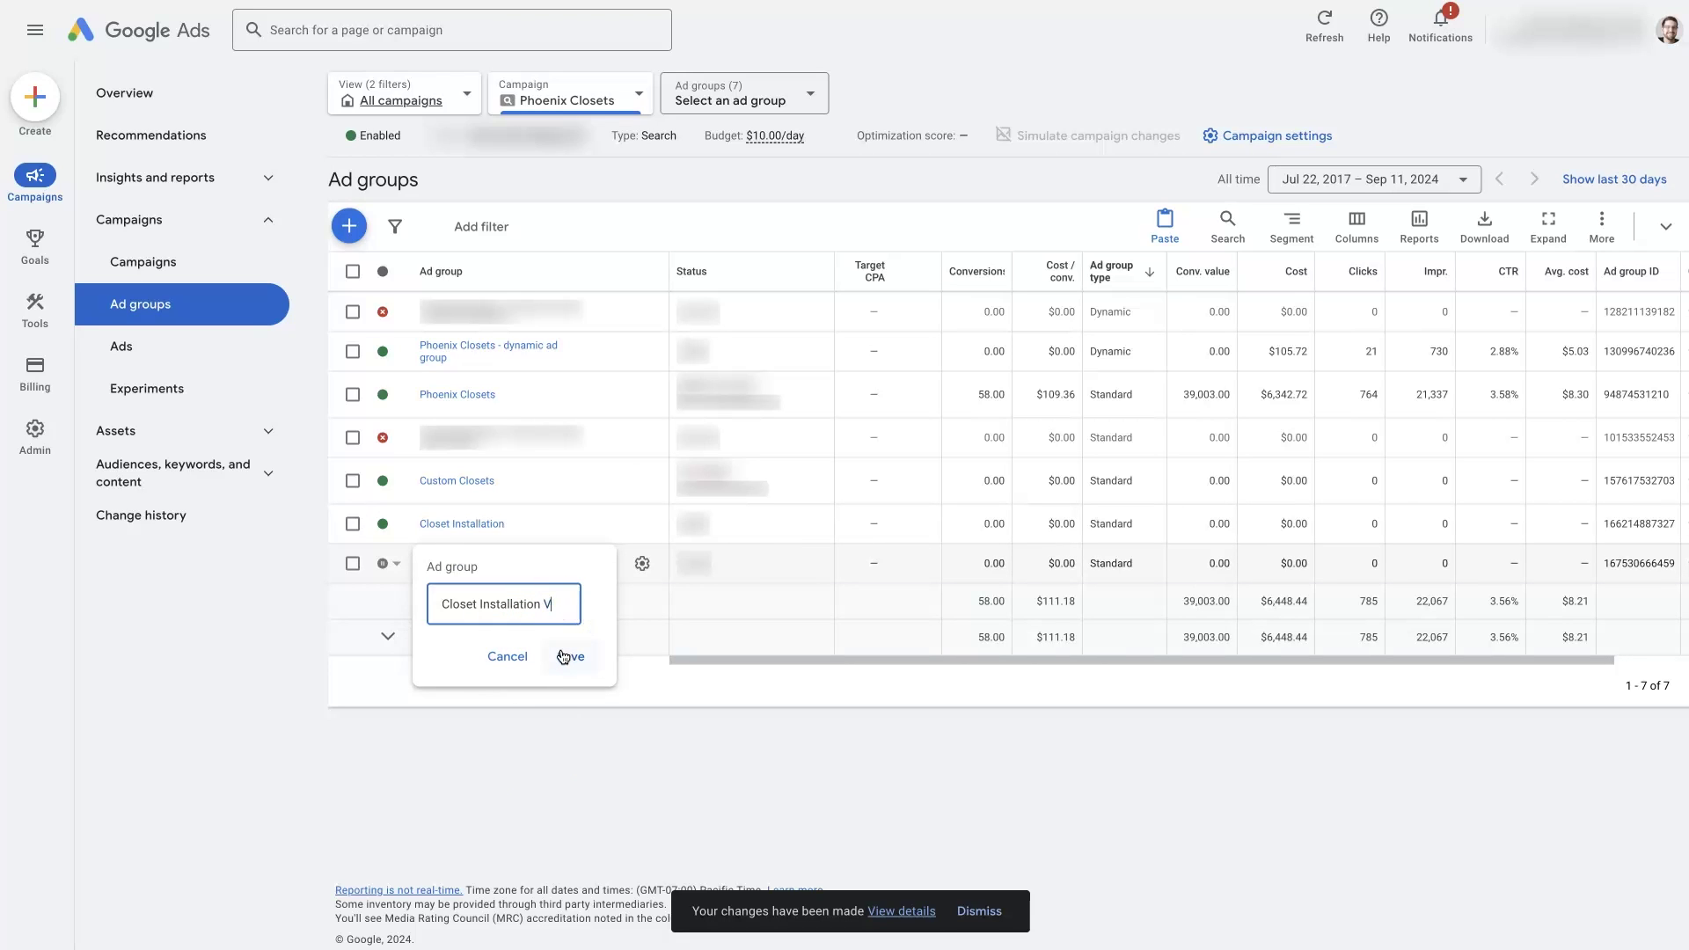
pyautogui.click(587, 666)
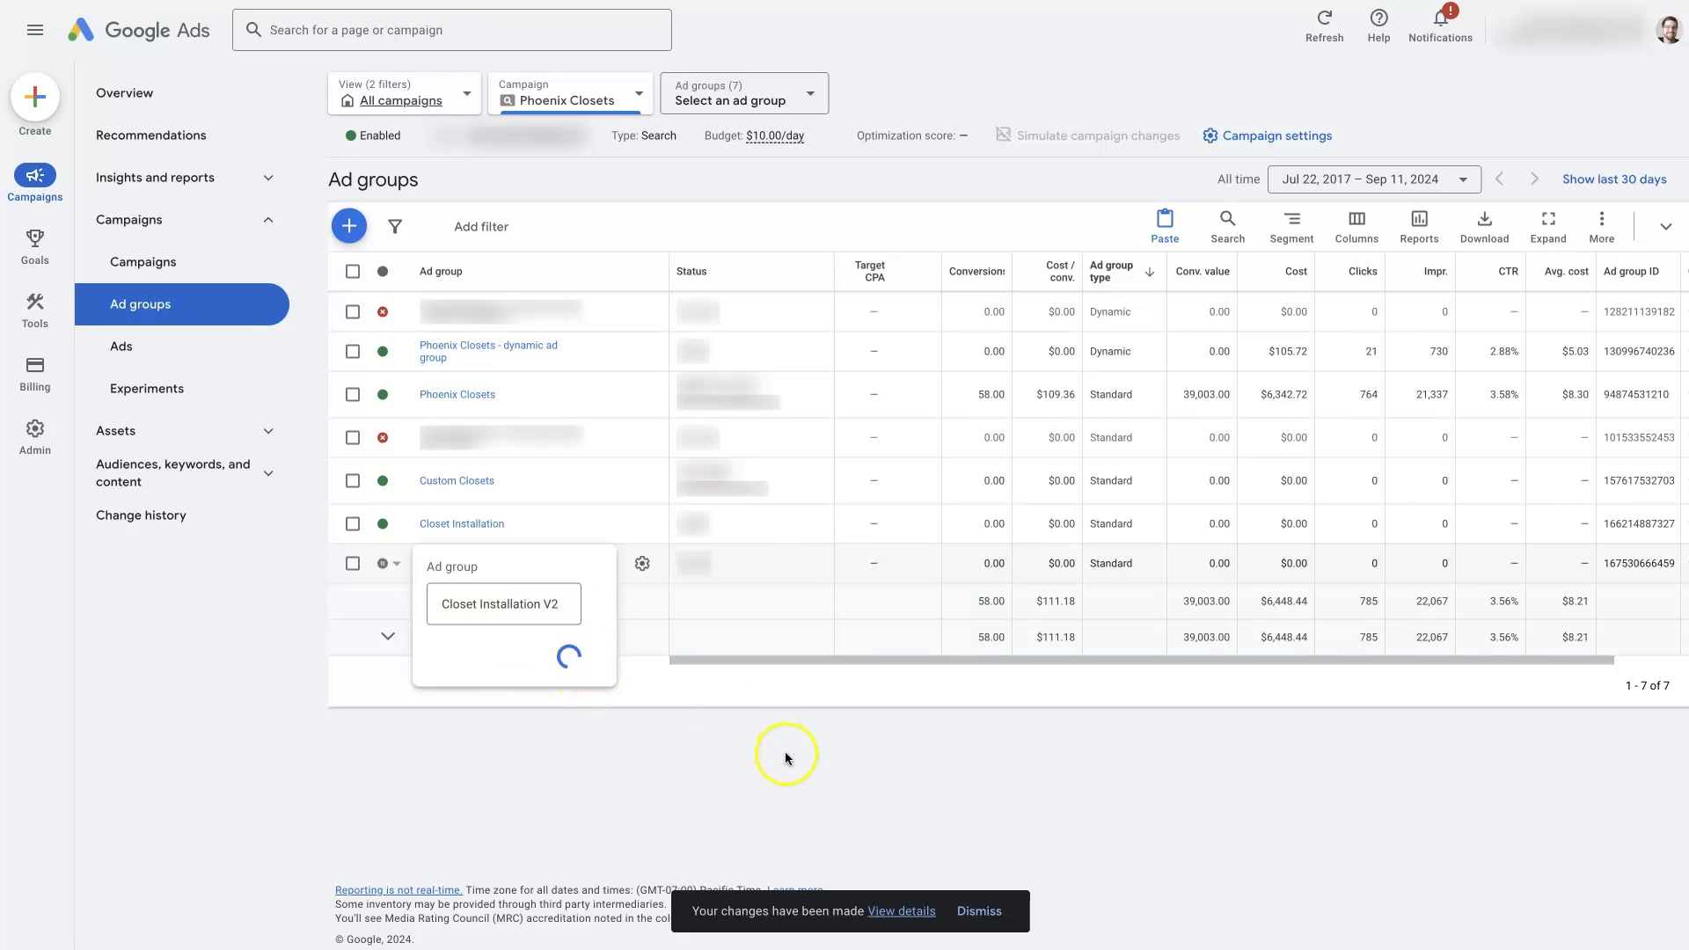
pyautogui.click(388, 564)
pyautogui.click(422, 580)
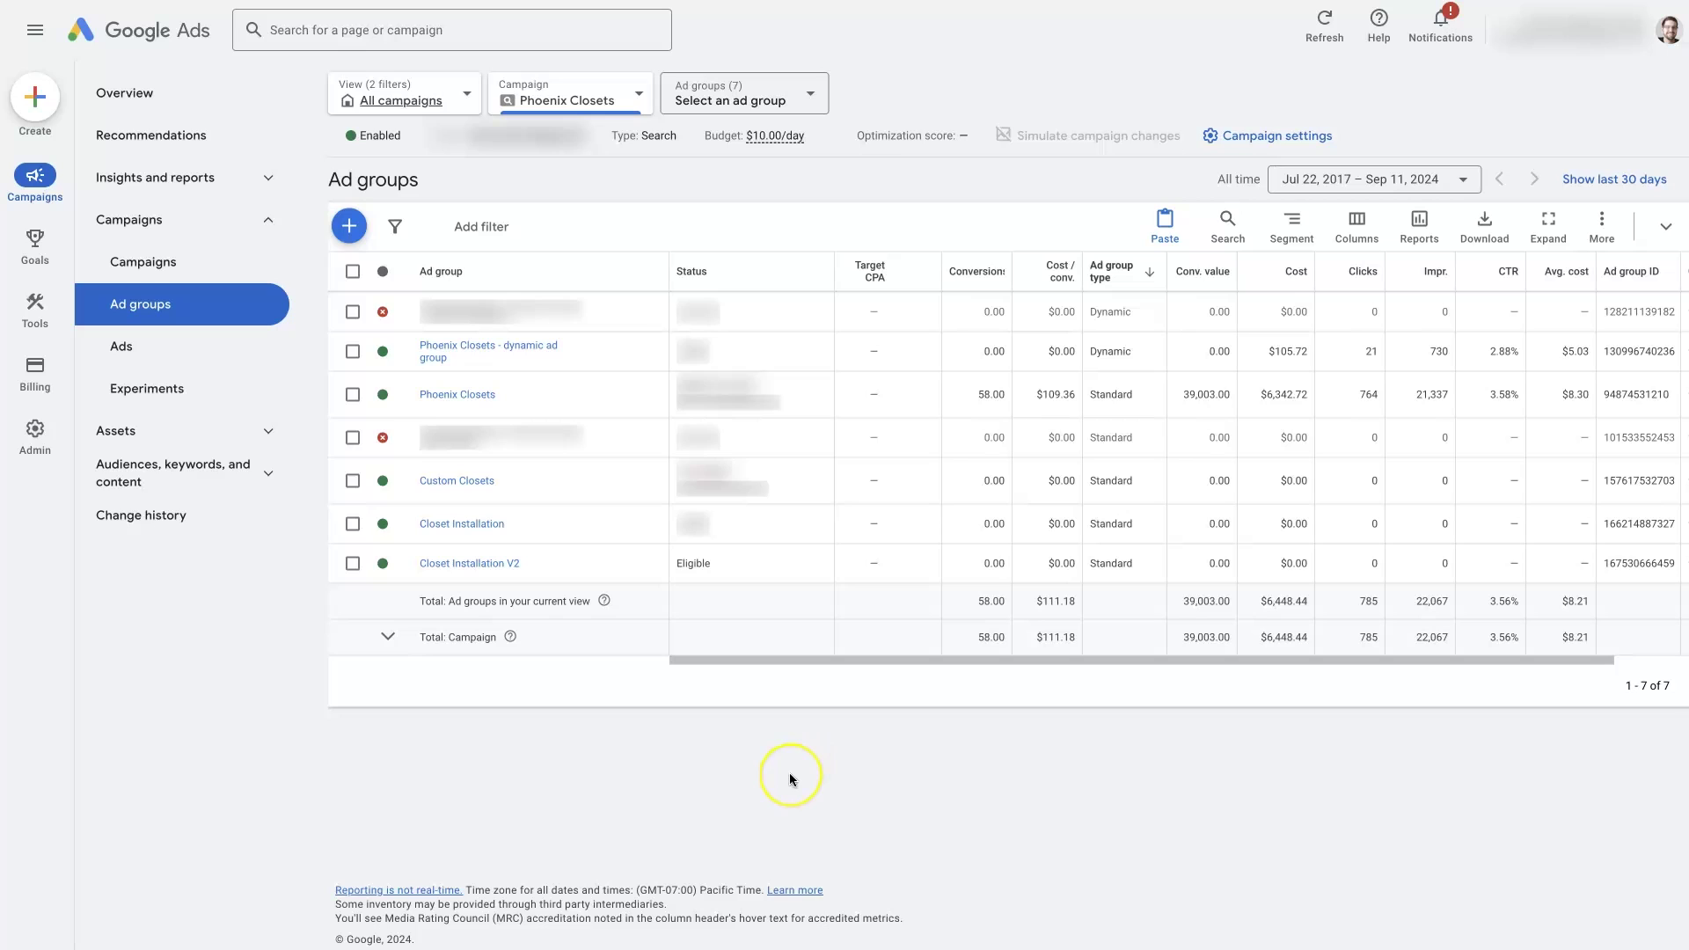
# - Copy the Closet Installation V2 ad group through Edit > Copy and clear the selection
pyautogui.click(353, 562)
pyautogui.click(452, 227)
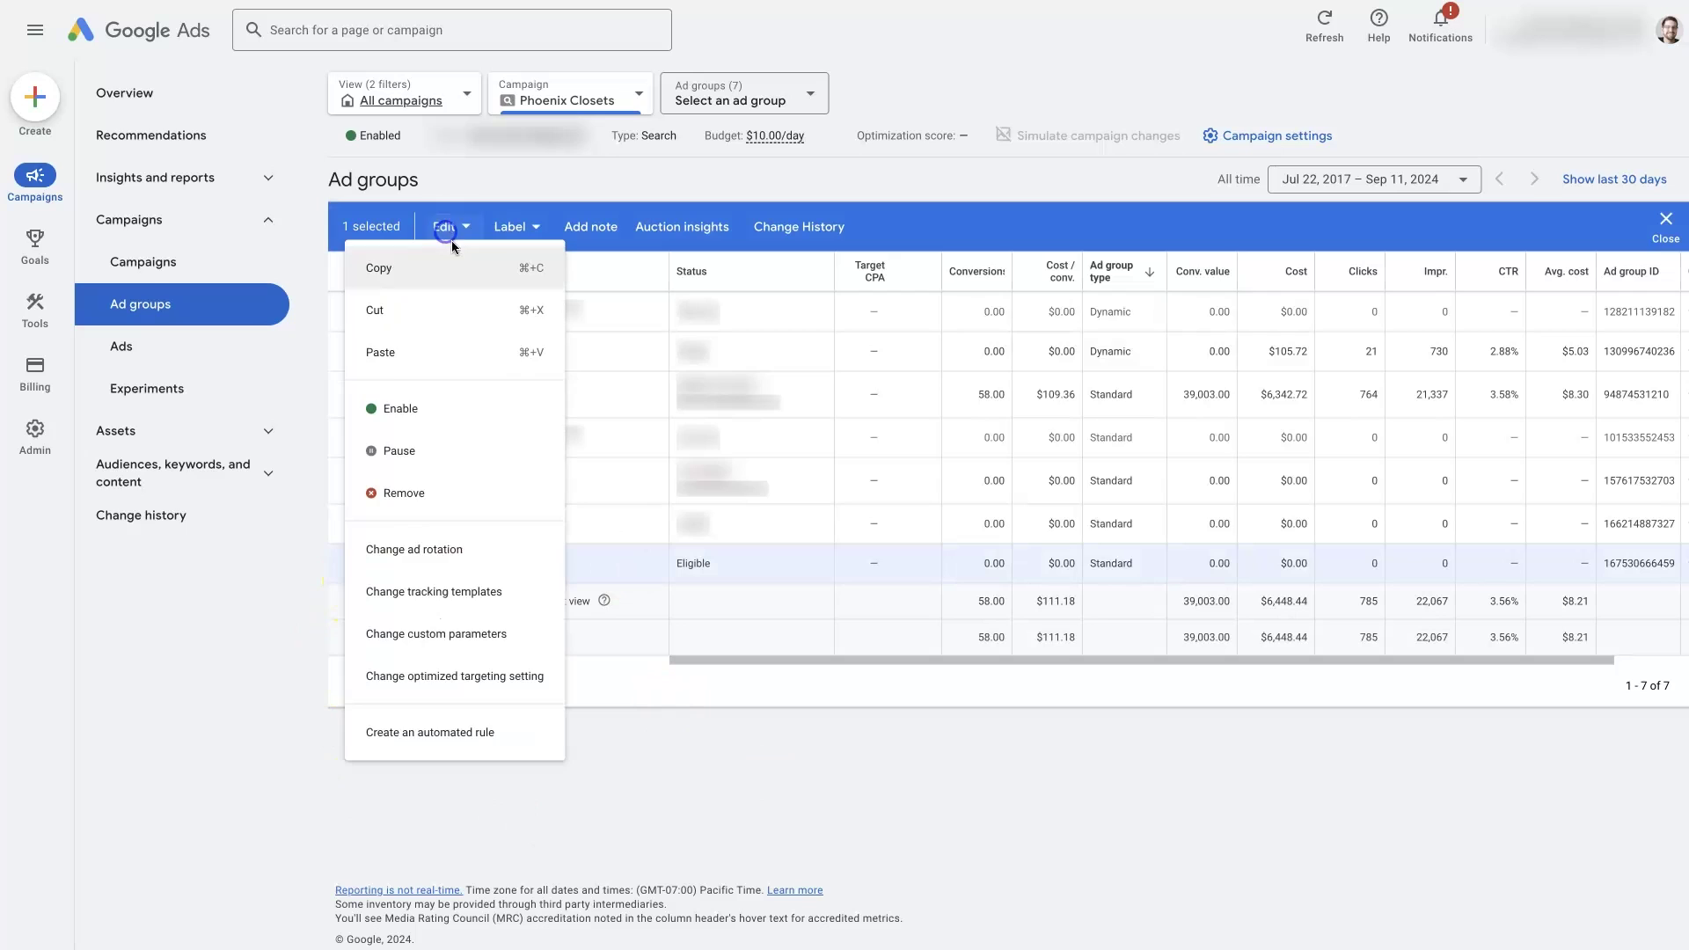
pyautogui.click(428, 265)
pyautogui.click(1665, 226)
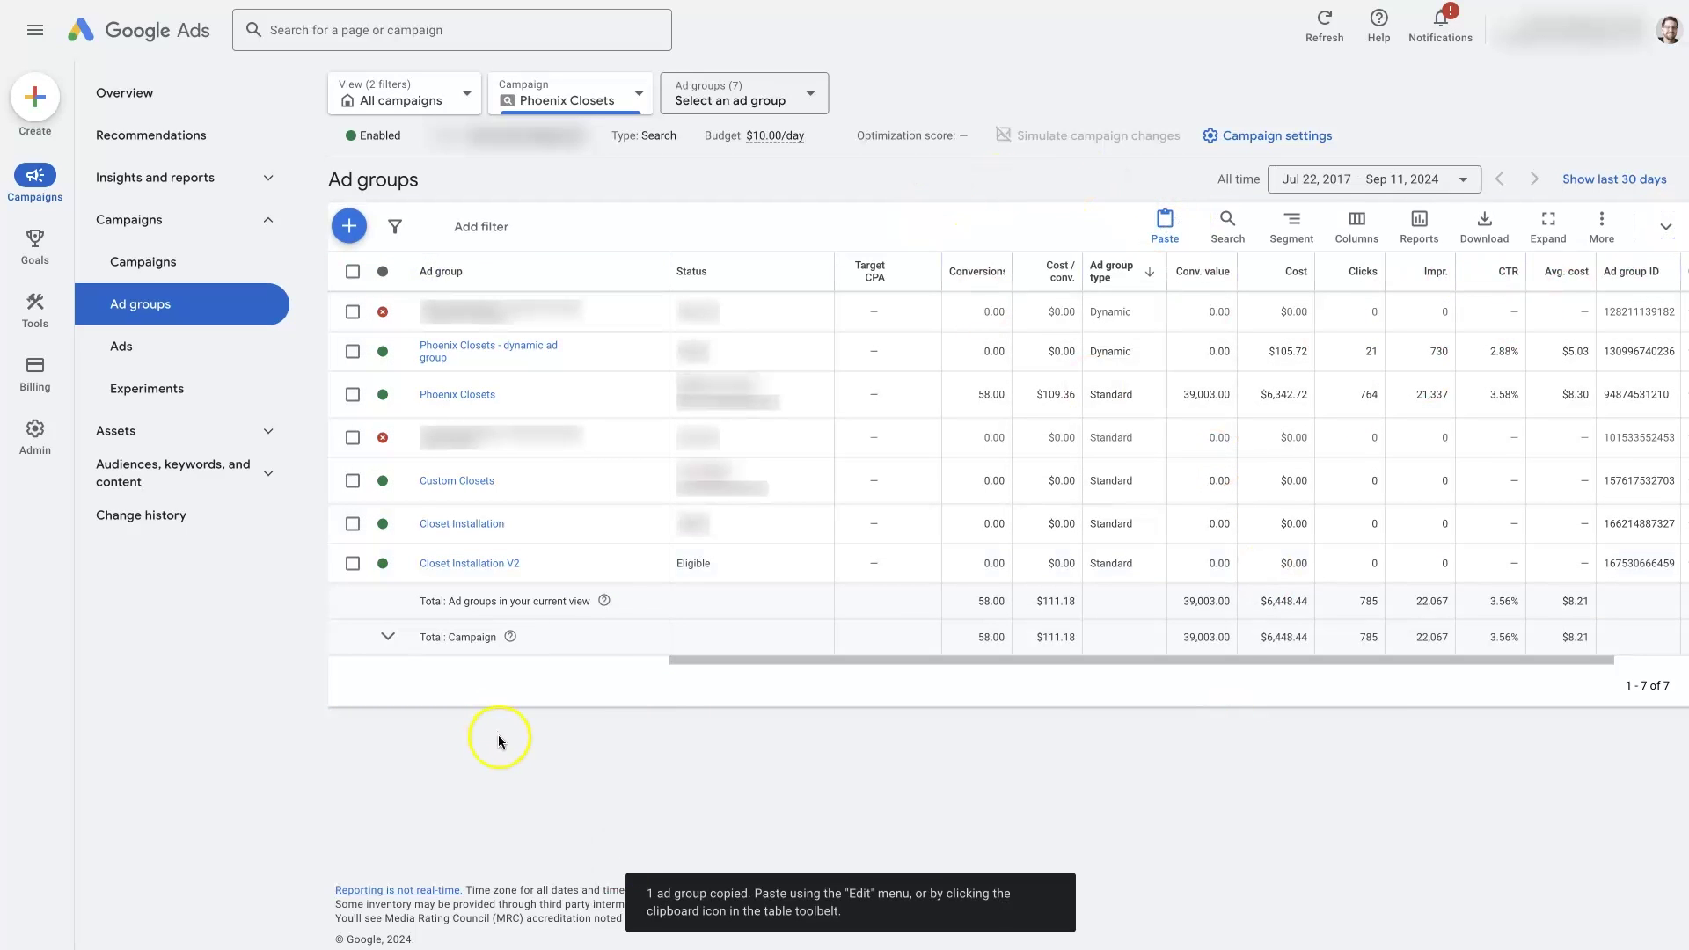
# - Open and close the campaign's Ad groups selector without changing anything
pyautogui.click(719, 102)
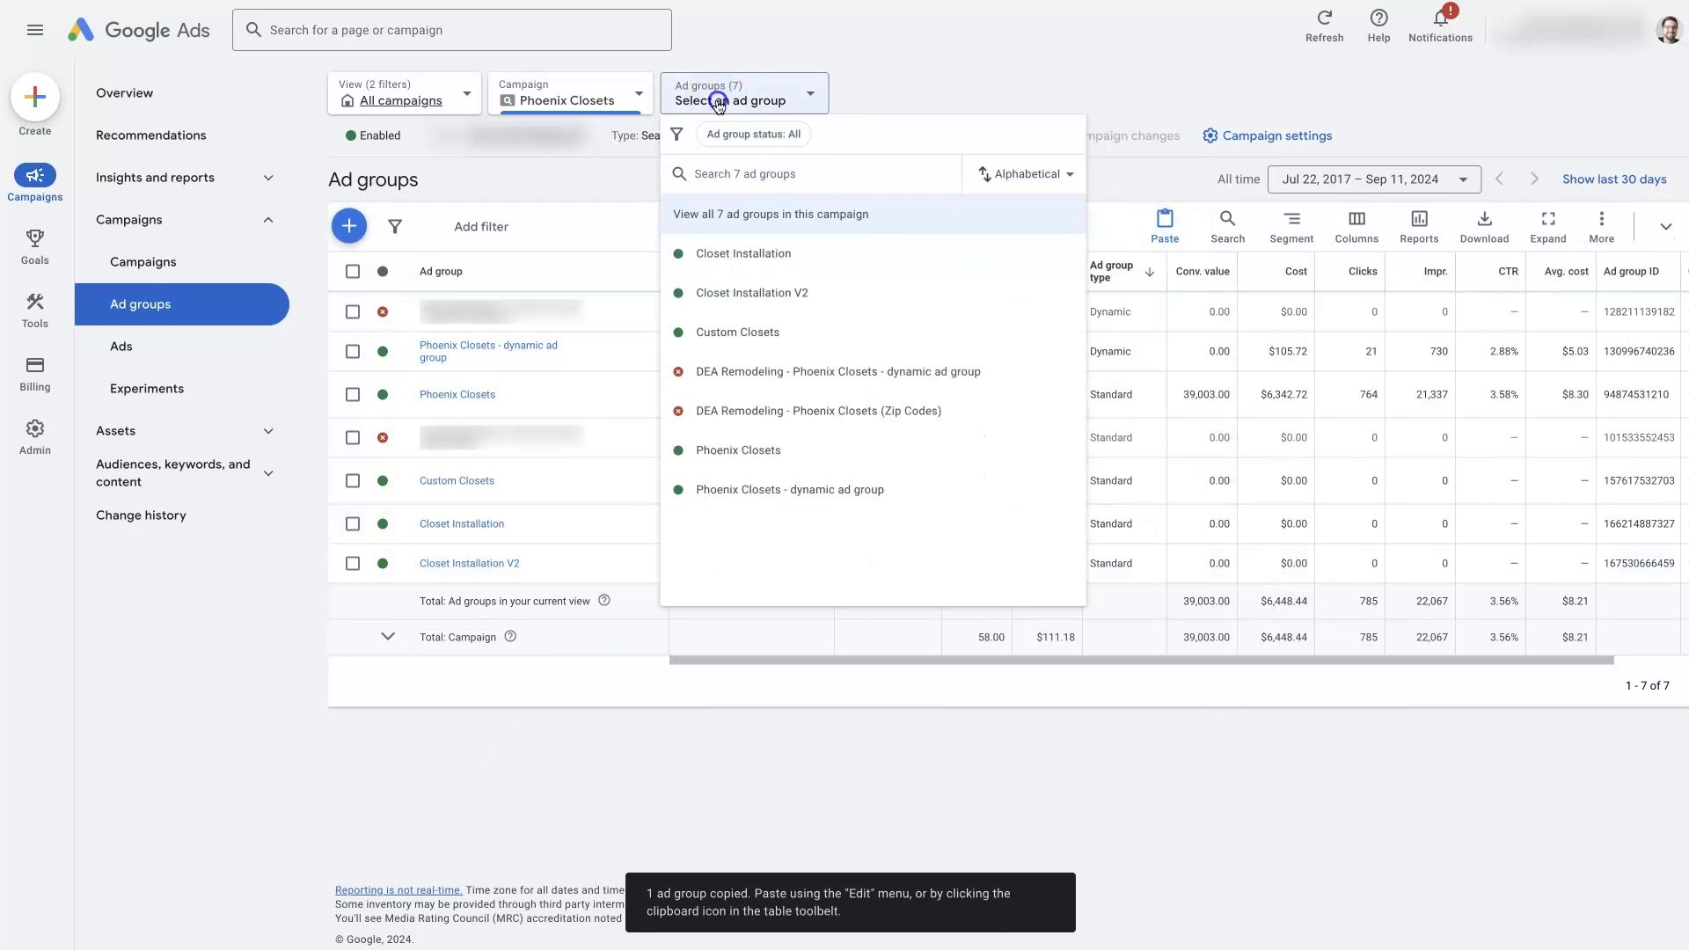
pyautogui.click(996, 199)
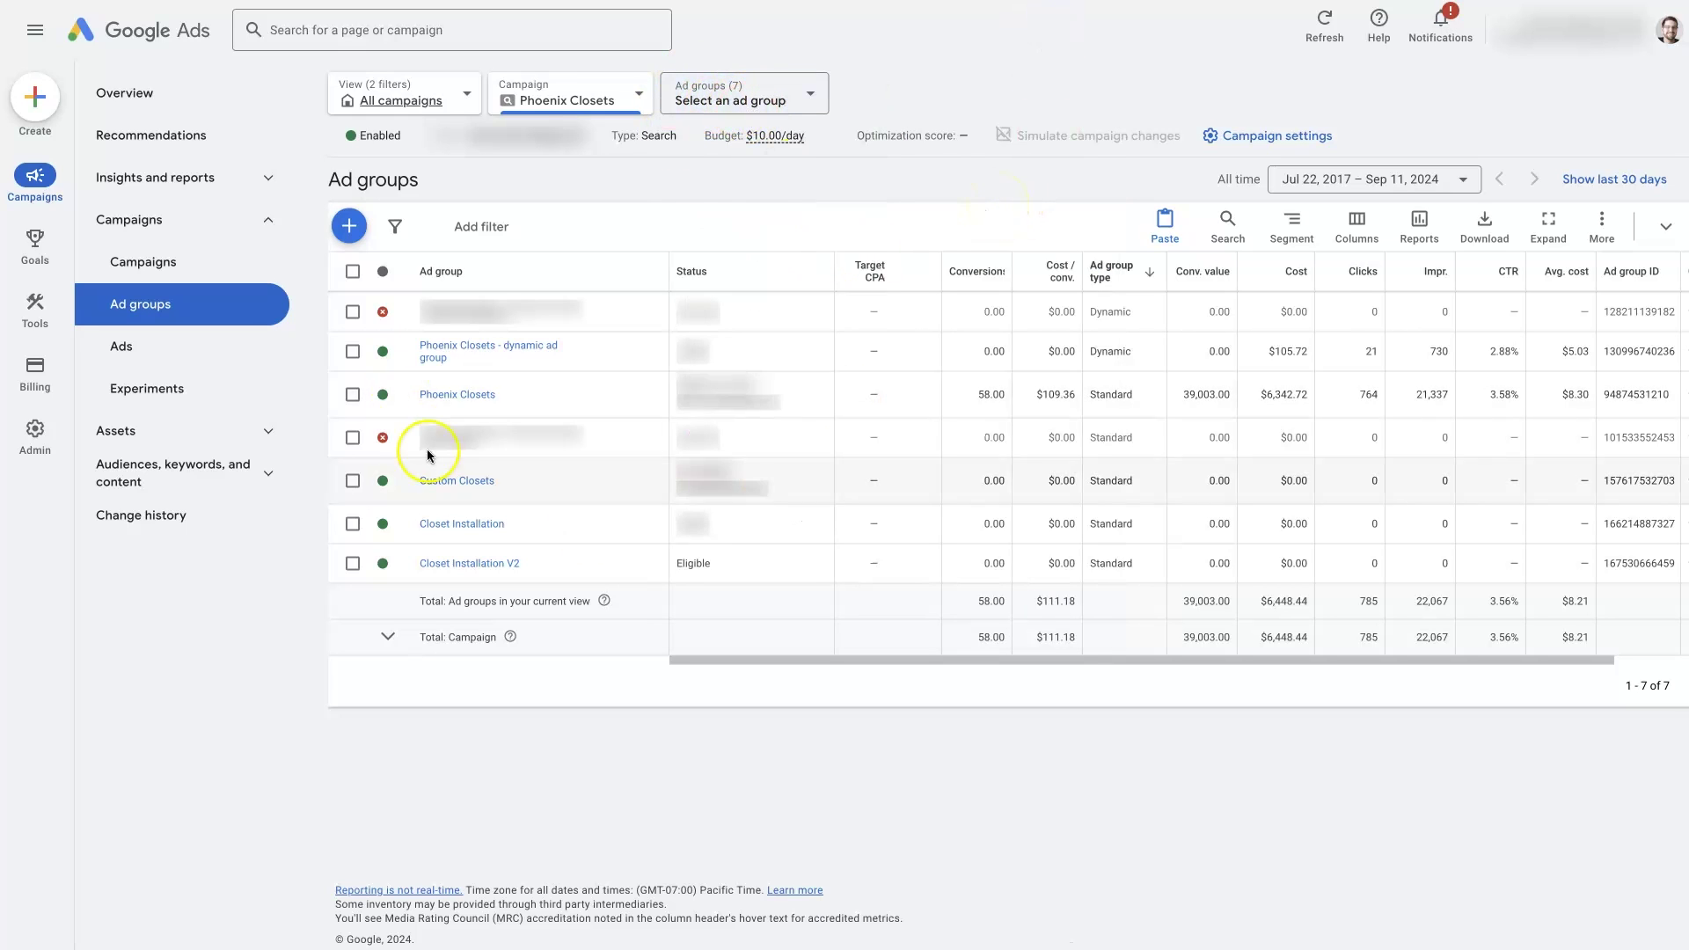
pyautogui.moveTo(422, 572)
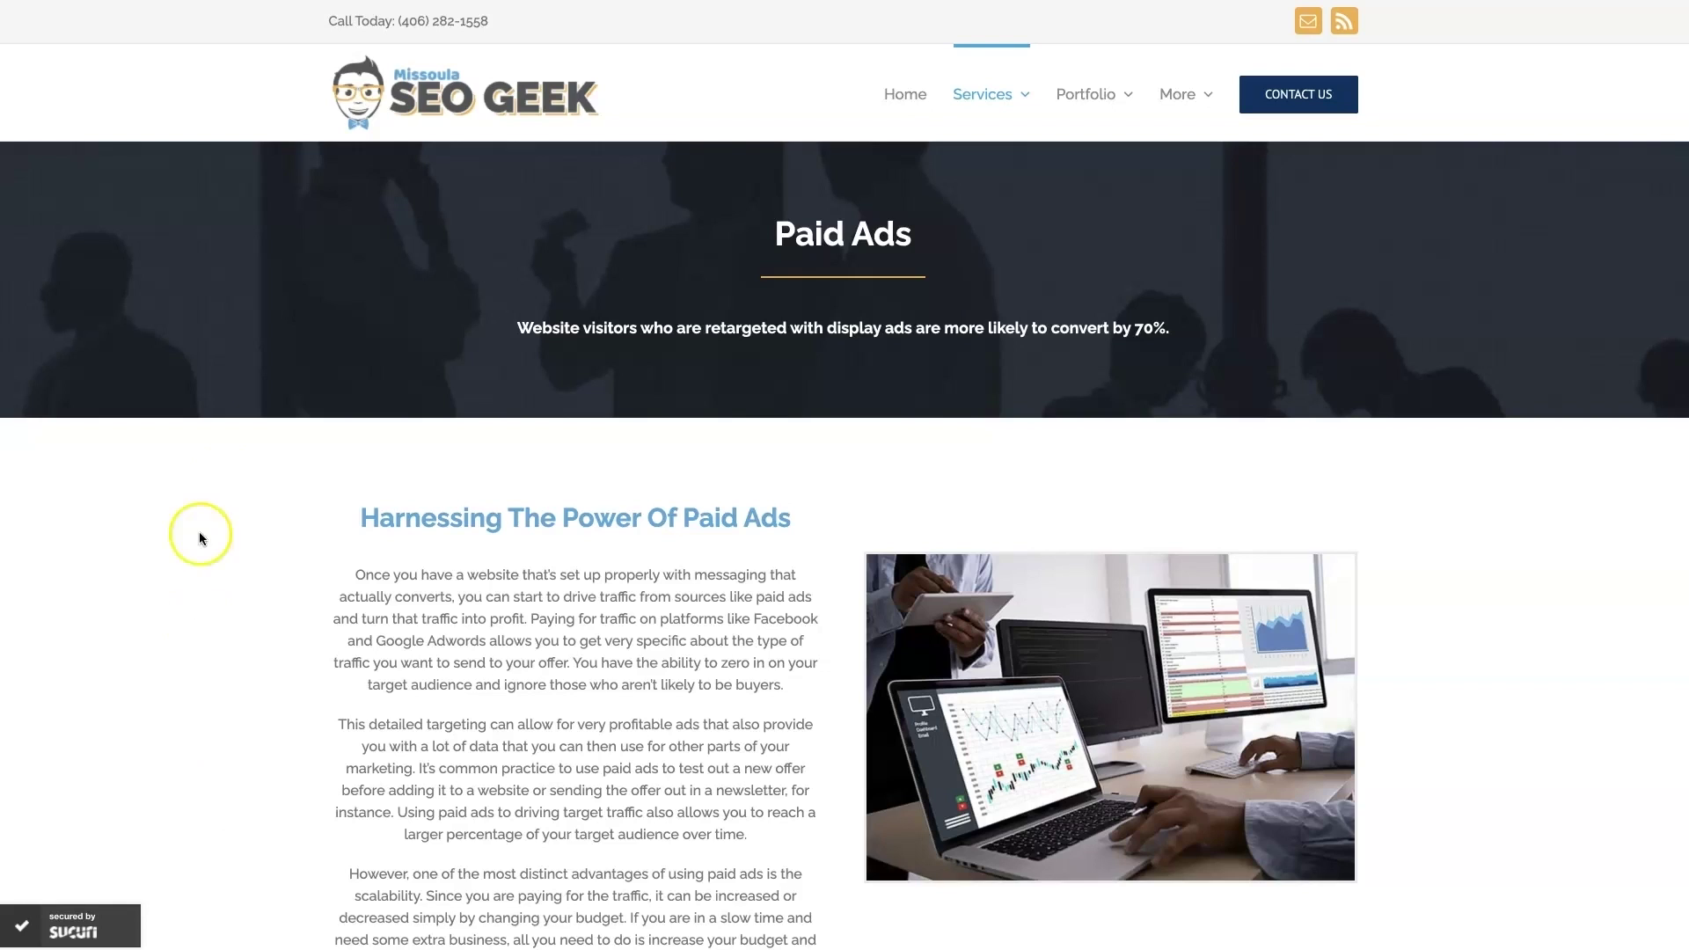
pyautogui.click(1527, 595)
pyautogui.scroll(-15, 1495, 651)
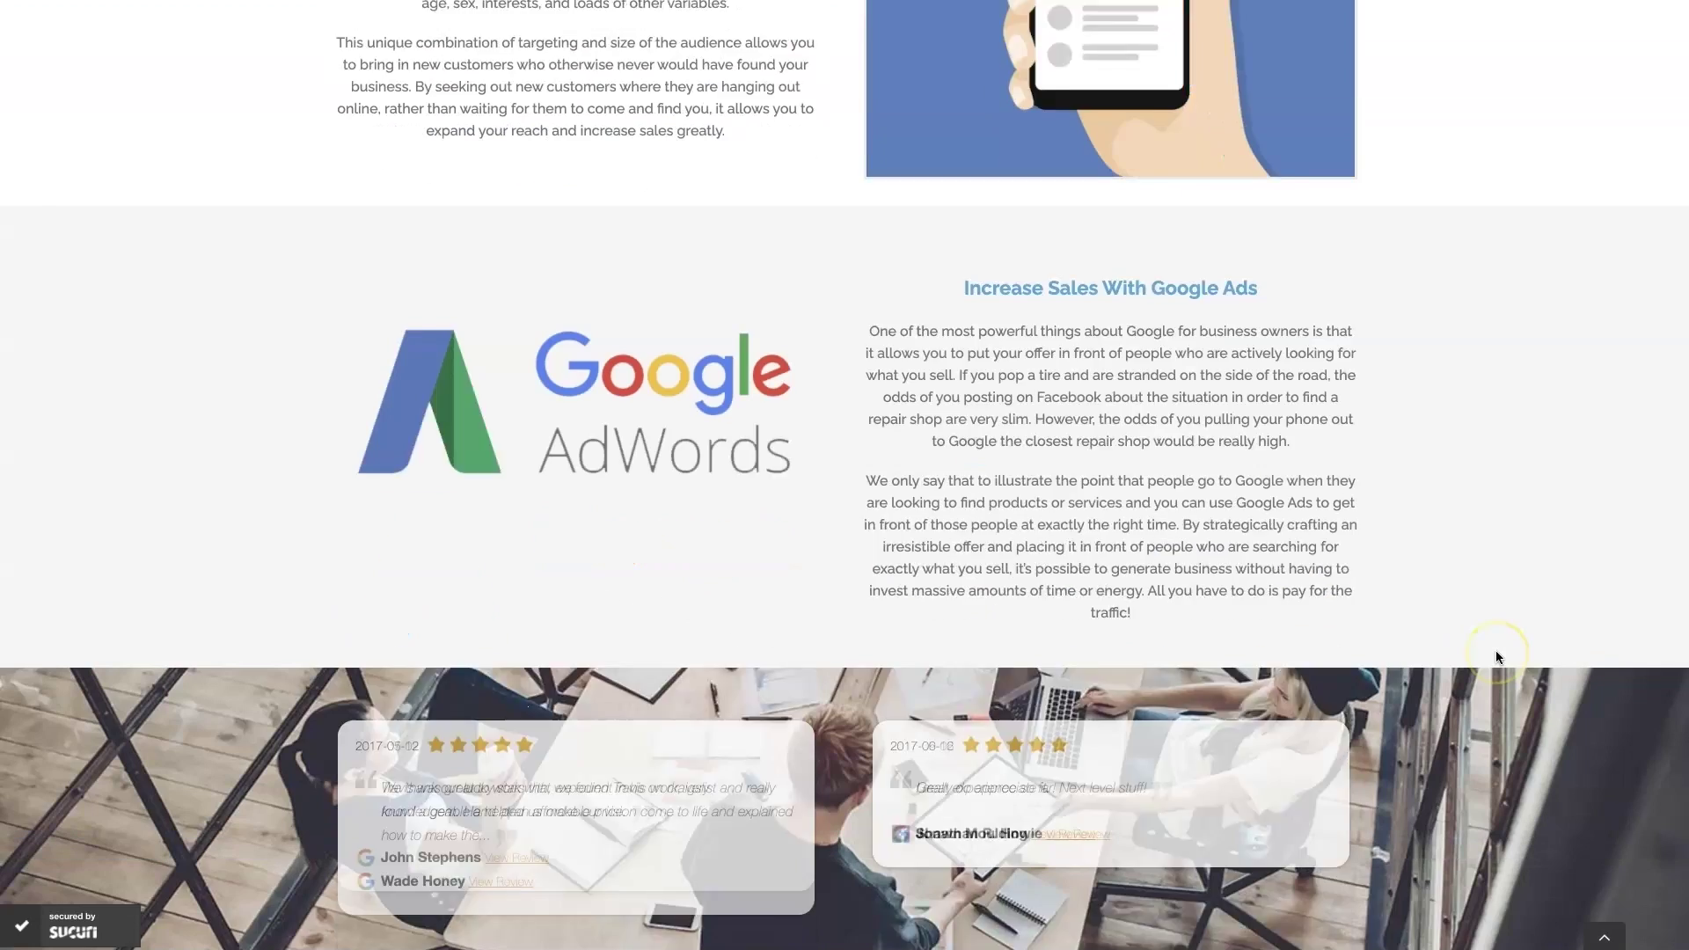
pyautogui.scroll(-2, 1498, 655)
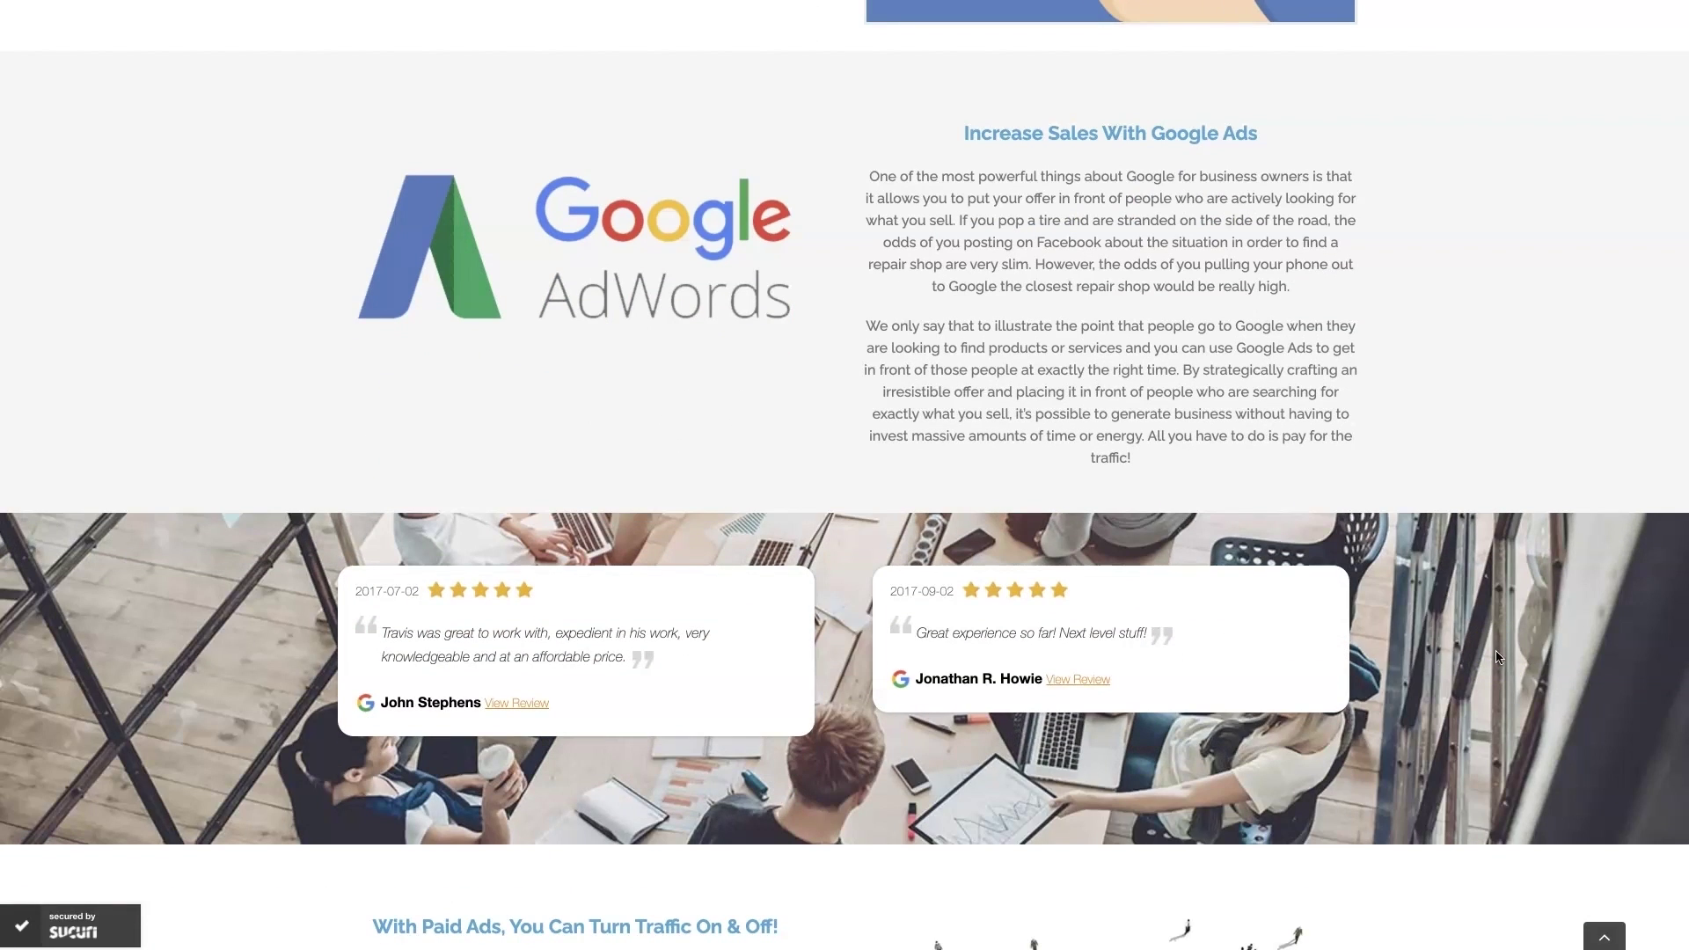
pyautogui.scroll(1, 1497, 655)
pyautogui.click(1322, 574)
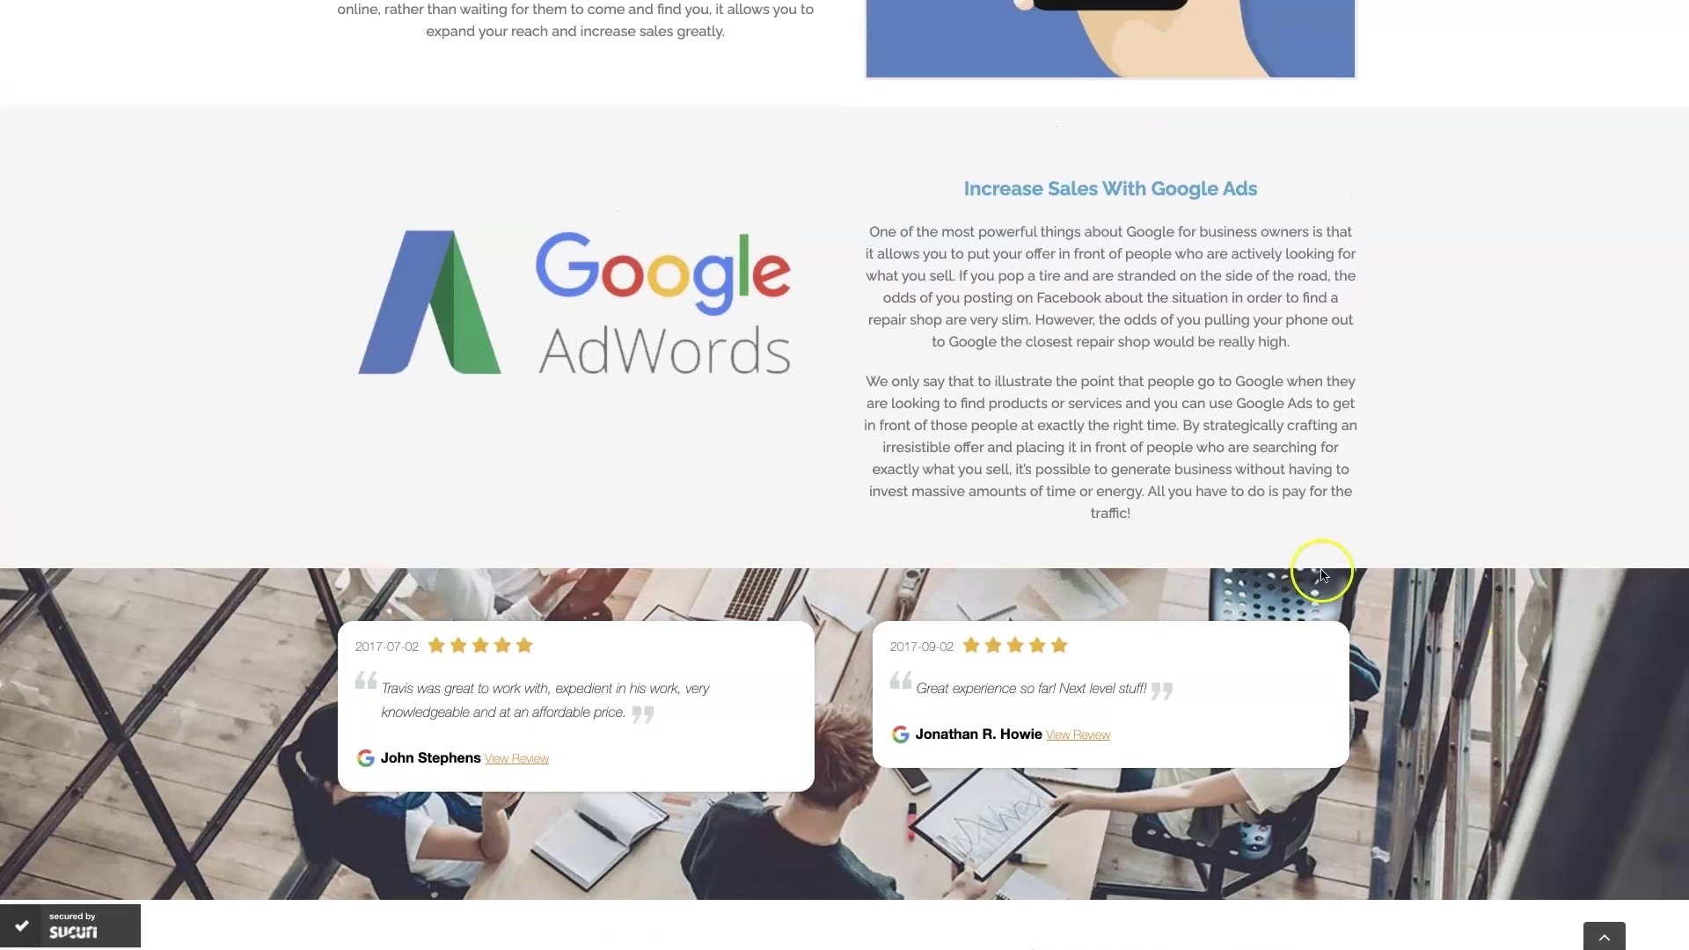